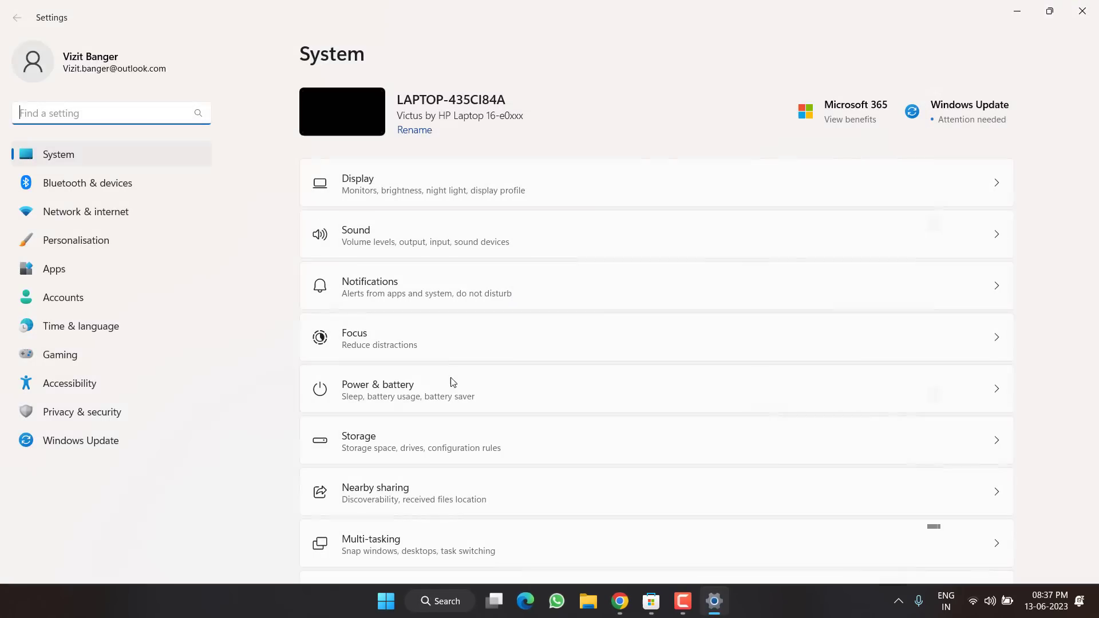
Look over the pending updates on the Windows Update page, then close Settings.
{"action": "left_click", "coordinate": [86, 440]}
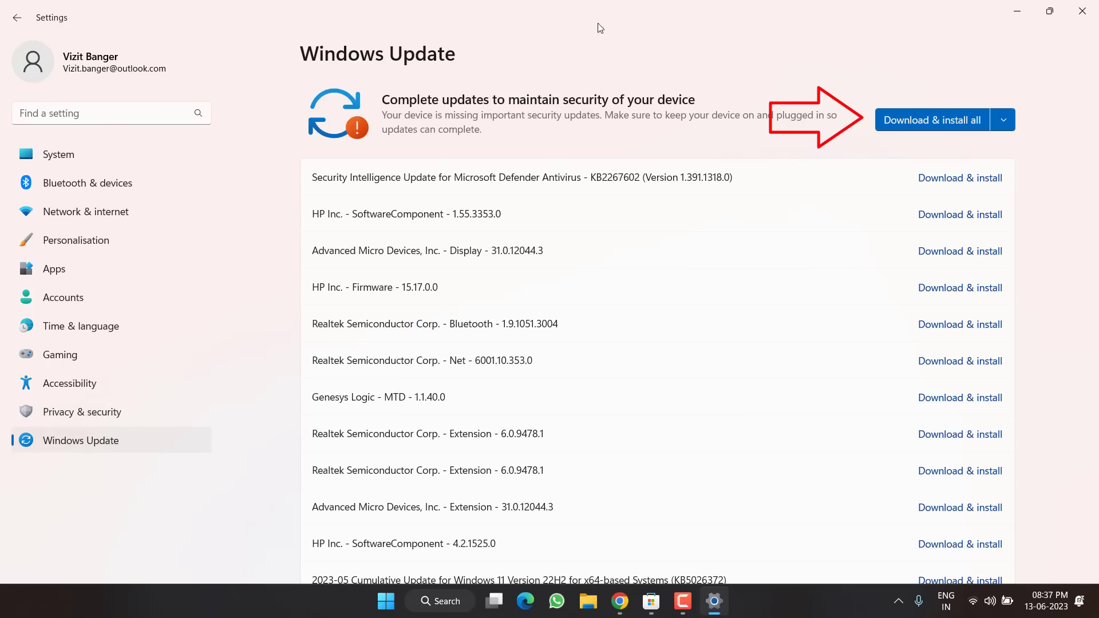
{"action": "left_click", "coordinate": [1082, 11]}
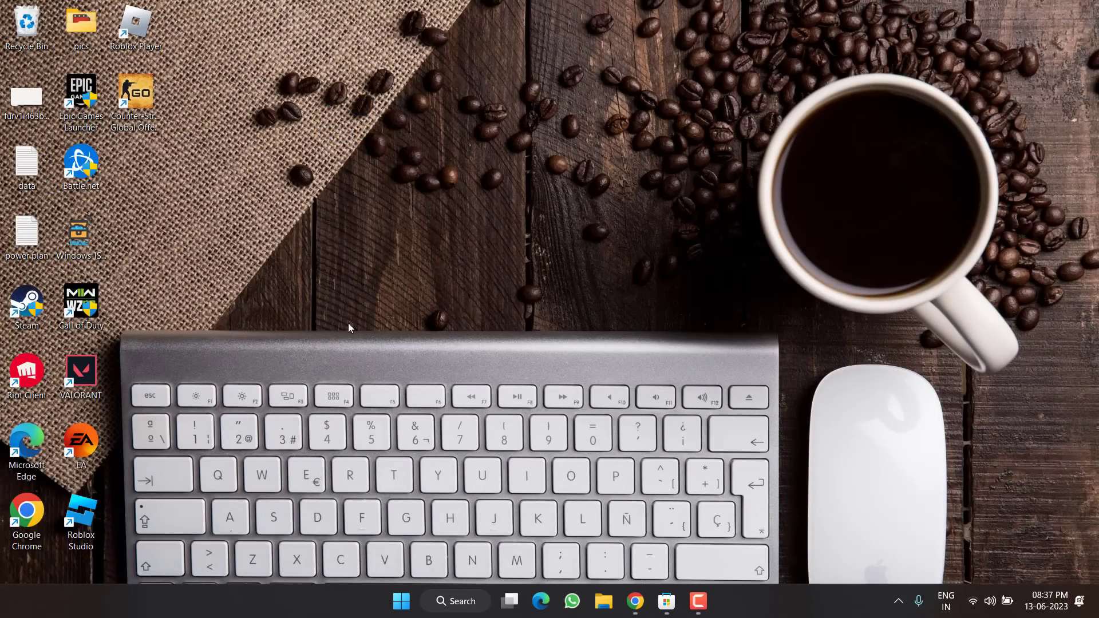
Turn Real-time protection off in Virus & threat protection settings, then minimize Windows Security.
{"action": "key", "text": "super"}
{"action": "type", "text": "wi"}
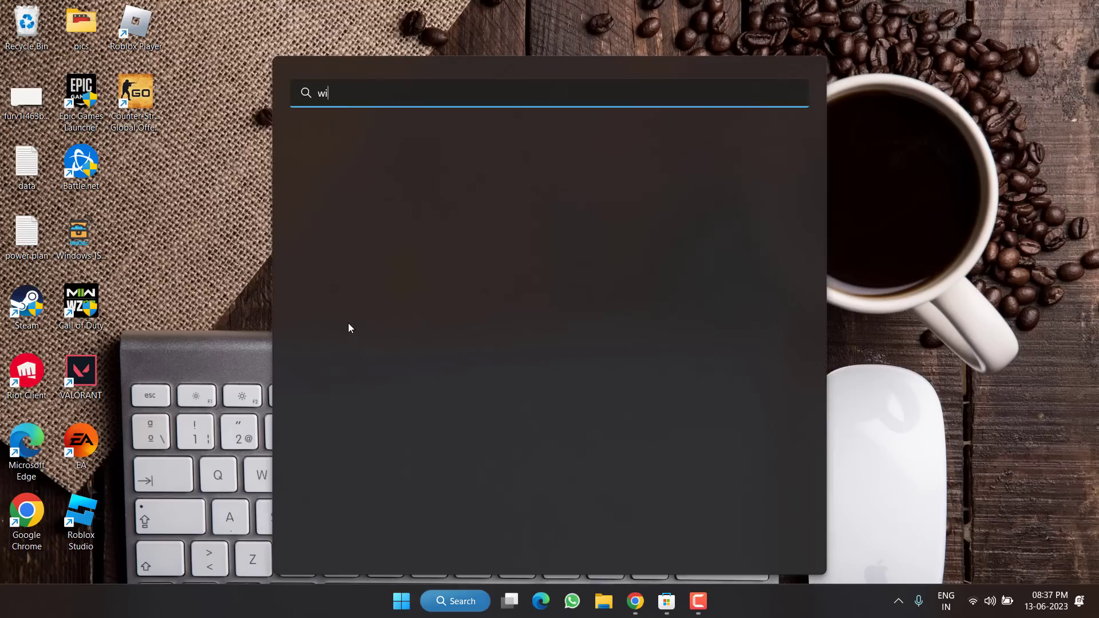
{"action": "type", "text": "ndows"}
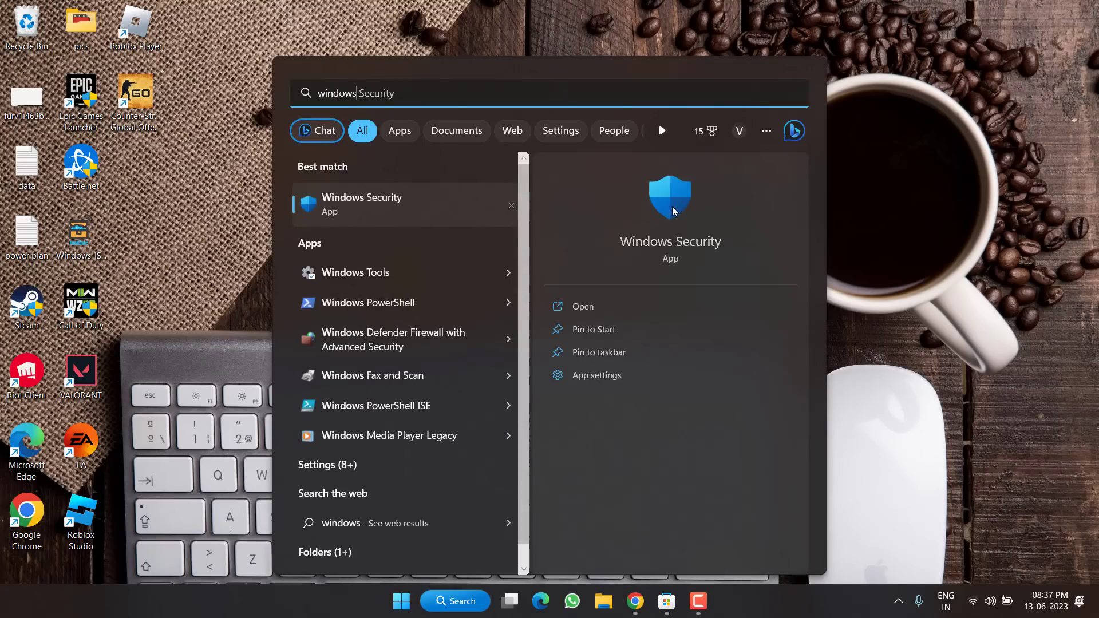
{"action": "left_click", "coordinate": [671, 207]}
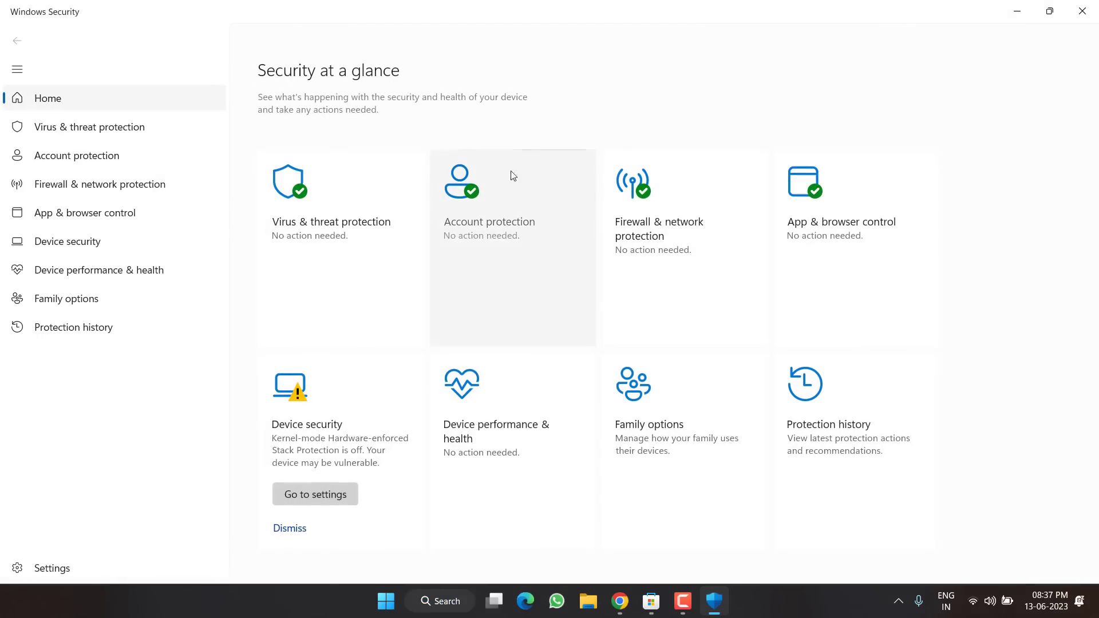
{"action": "left_click", "coordinate": [327, 240]}
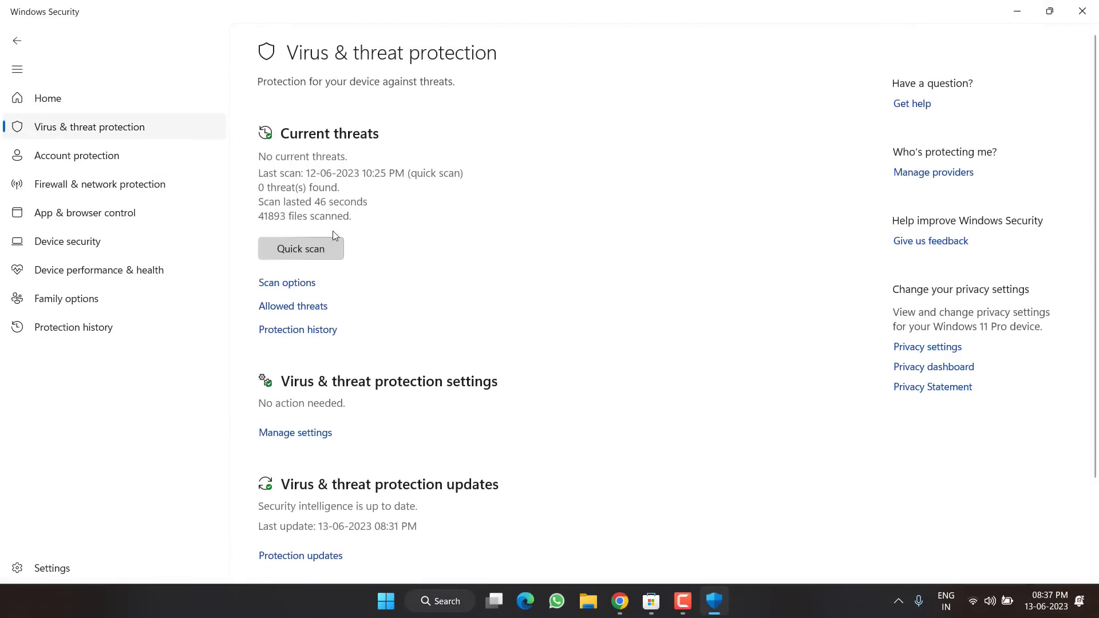
{"action": "left_click", "coordinate": [303, 434]}
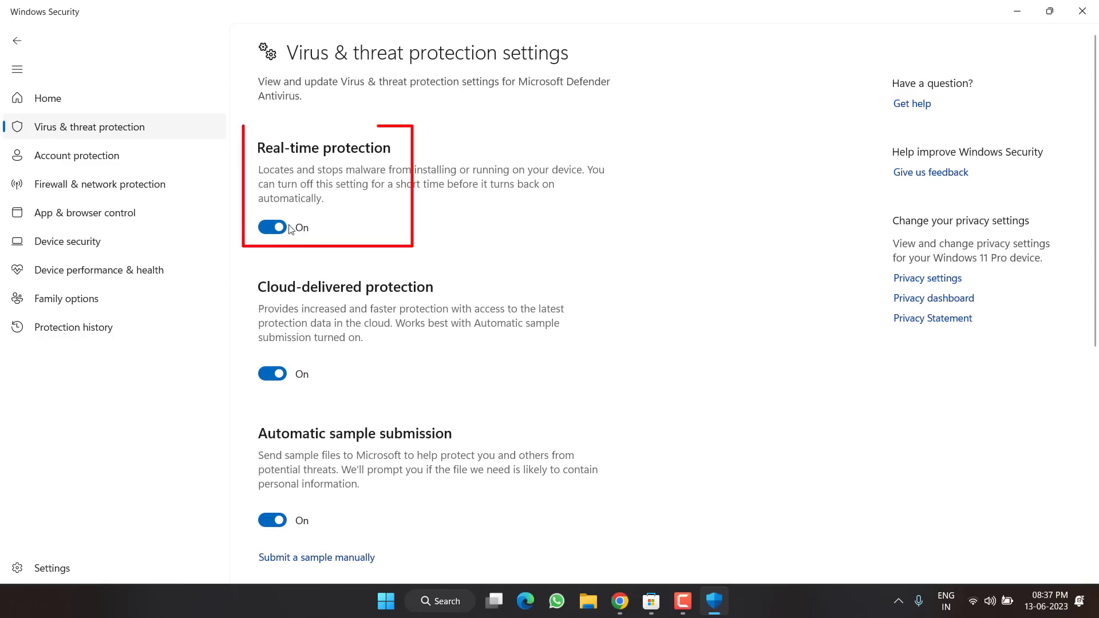
{"action": "left_click", "coordinate": [268, 228]}
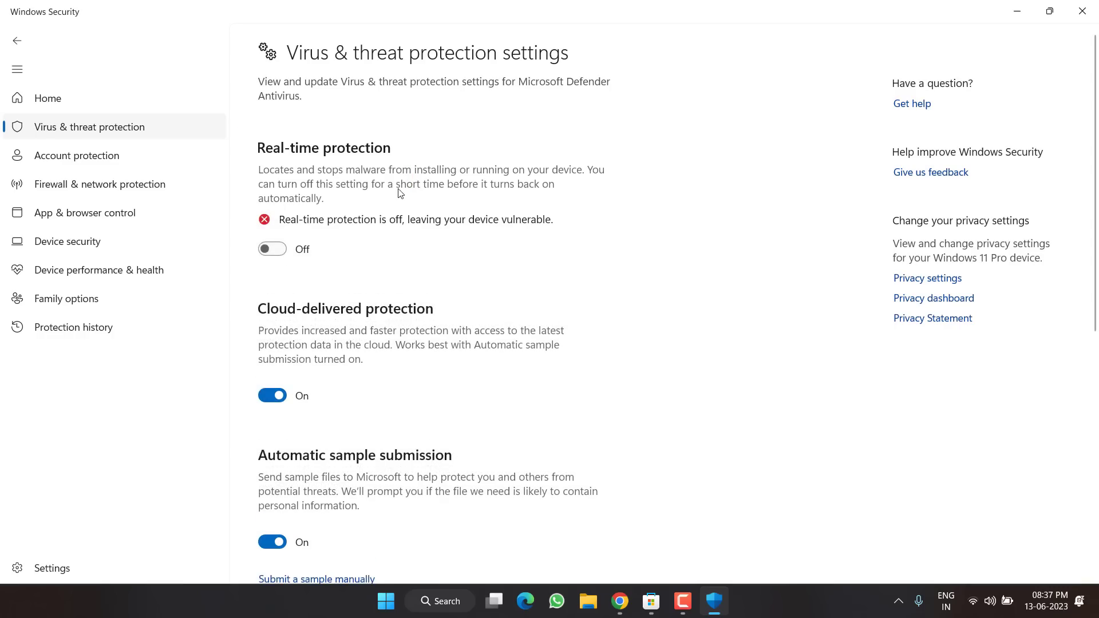
{"action": "left_click", "coordinate": [1017, 11]}
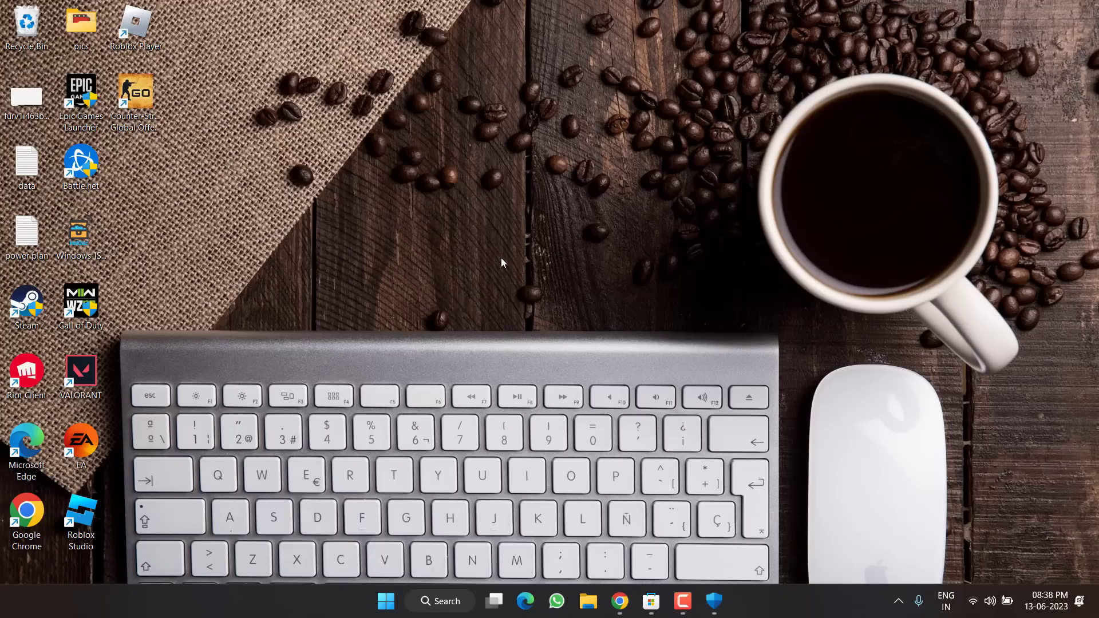
Filter Apps > Installed apps by entering roblox in the Search apps box.
{"action": "key", "text": "super+i"}
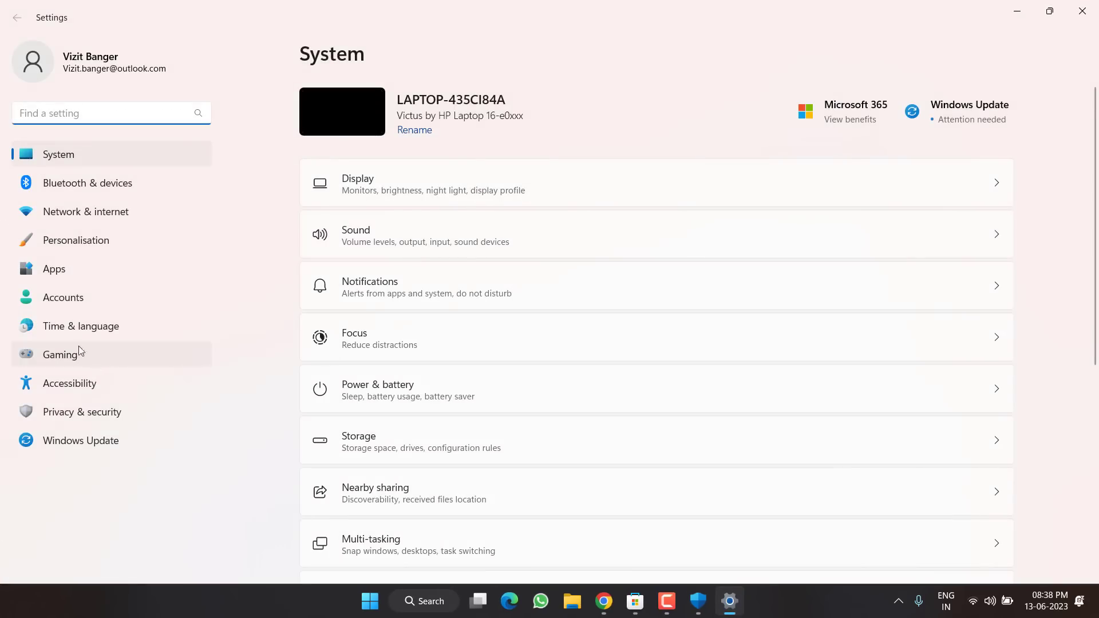
{"action": "left_click", "coordinate": [51, 271]}
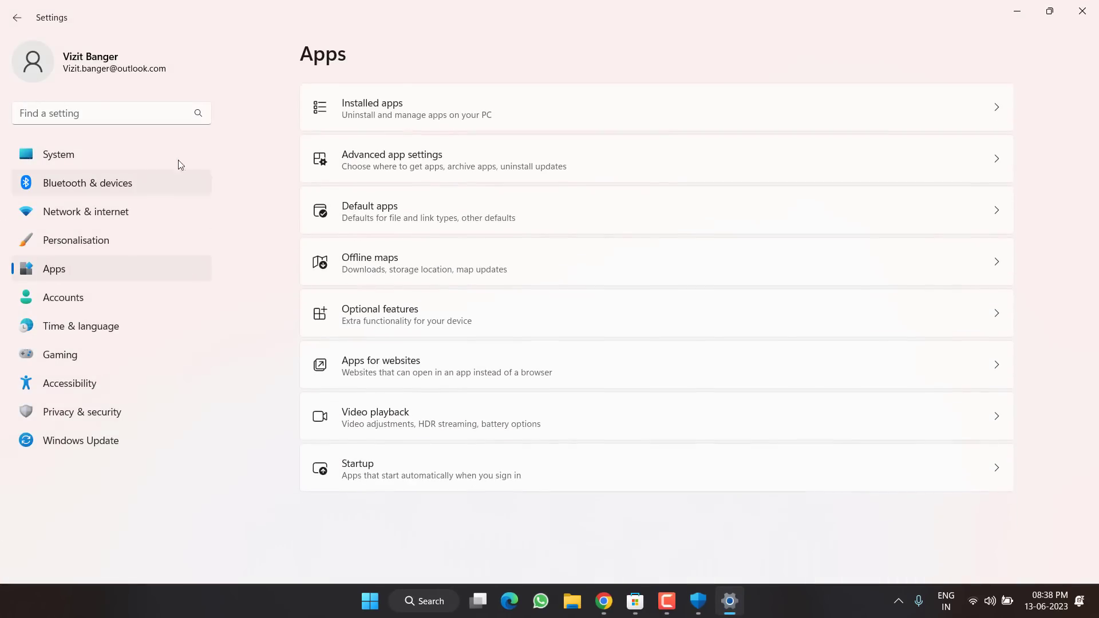
{"action": "left_click", "coordinate": [432, 121]}
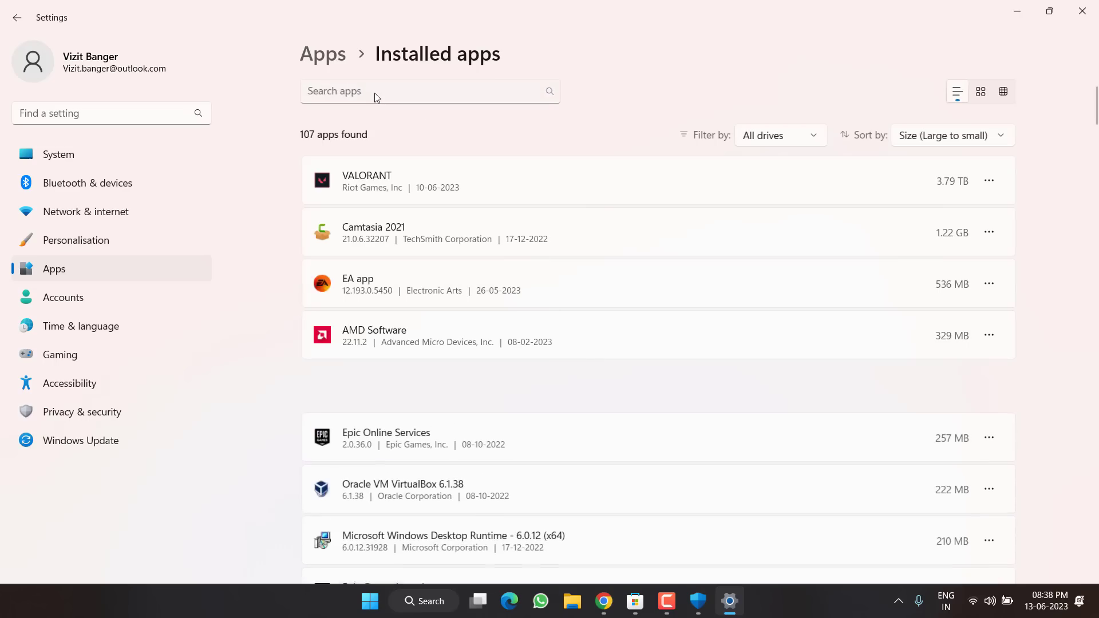
{"action": "left_click", "coordinate": [374, 95]}
{"action": "type", "text": "ro"}
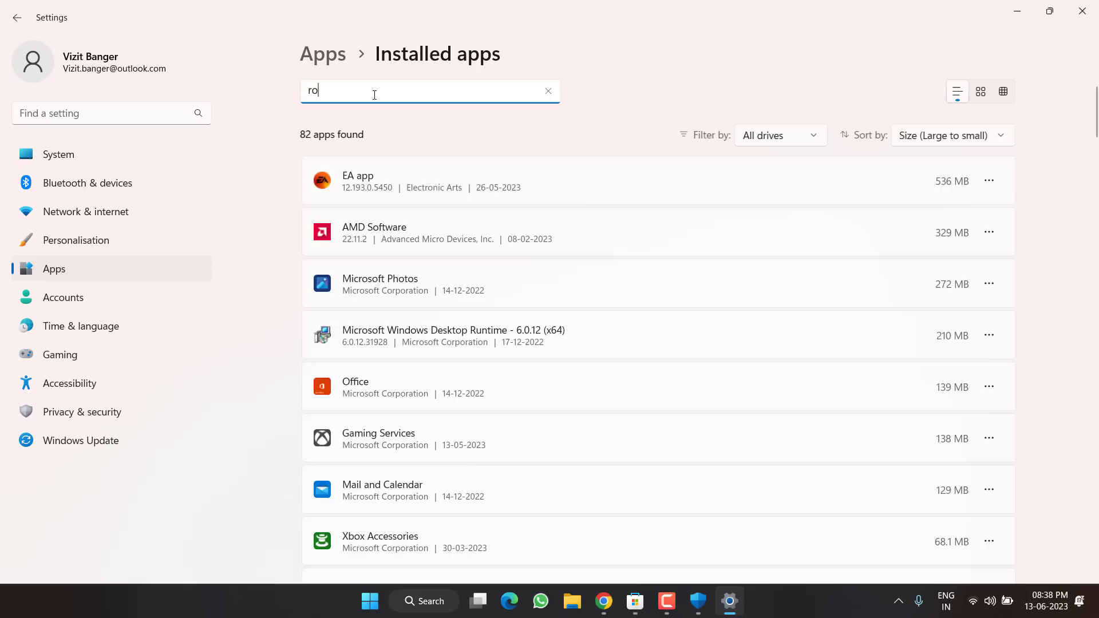
{"action": "type", "text": "blox"}
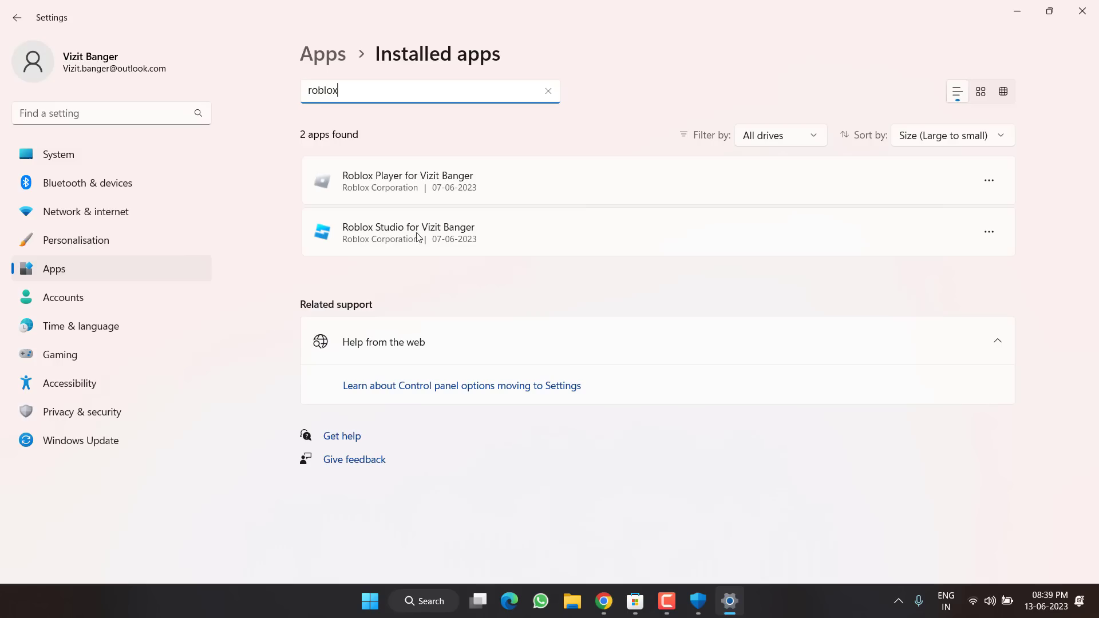
Uninstall Roblox Player and acknowledge the completion message.
{"action": "left_click", "coordinate": [989, 182]}
{"action": "left_click", "coordinate": [845, 239]}
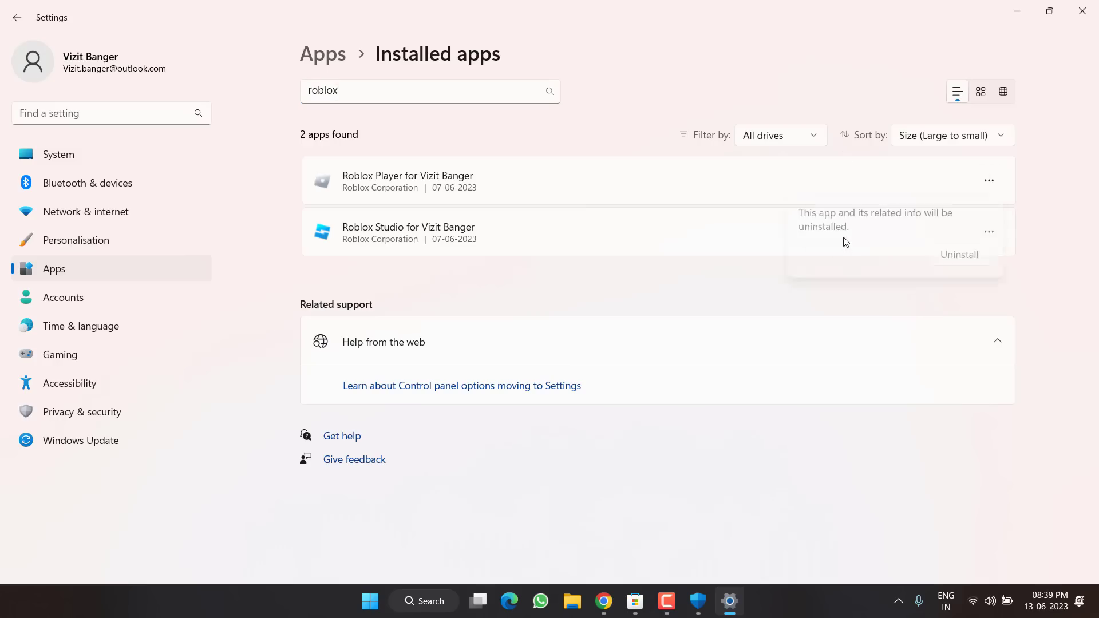
{"action": "left_click", "coordinate": [959, 256]}
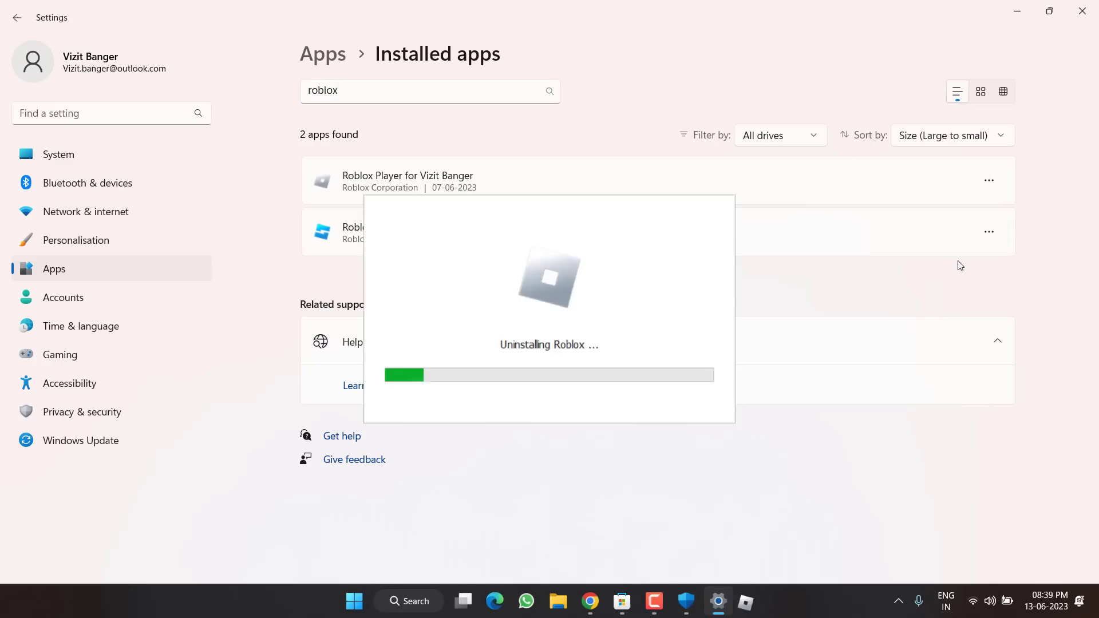
{"action": "left_click", "coordinate": [588, 340]}
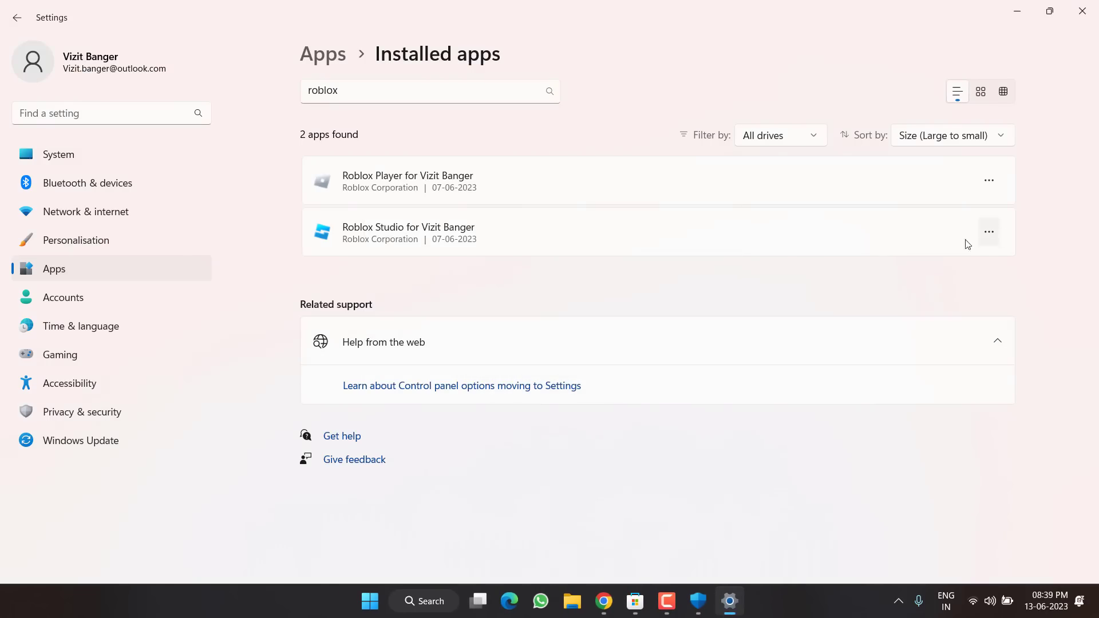
Uninstall Roblox Studio, acknowledge the message, and close Settings.
{"action": "left_click", "coordinate": [989, 181]}
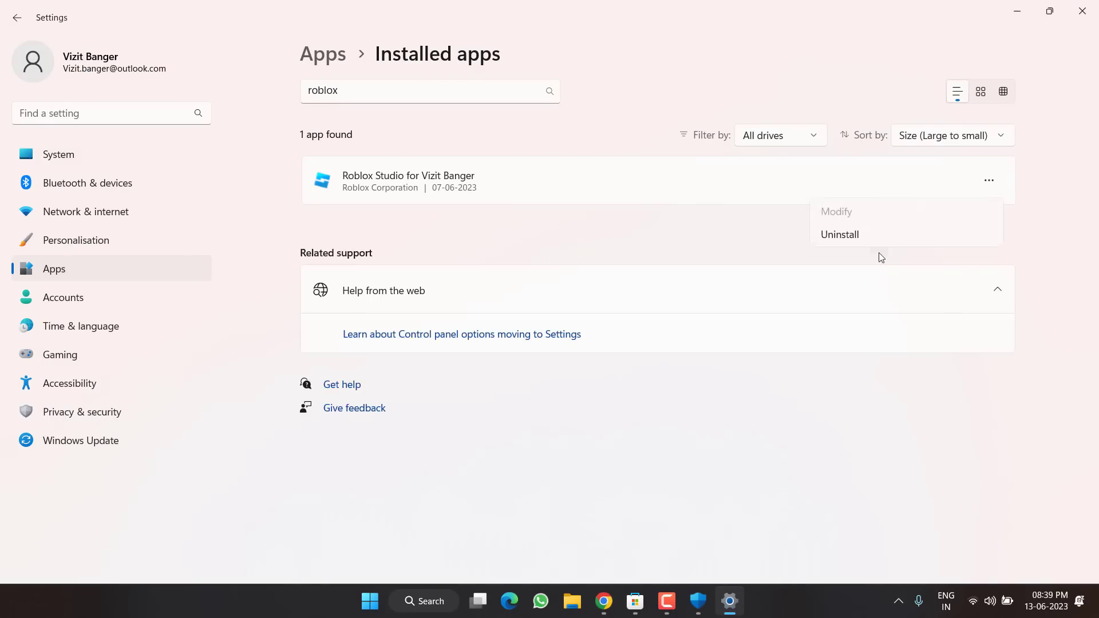
{"action": "left_click", "coordinate": [825, 234]}
{"action": "left_click", "coordinate": [961, 258]}
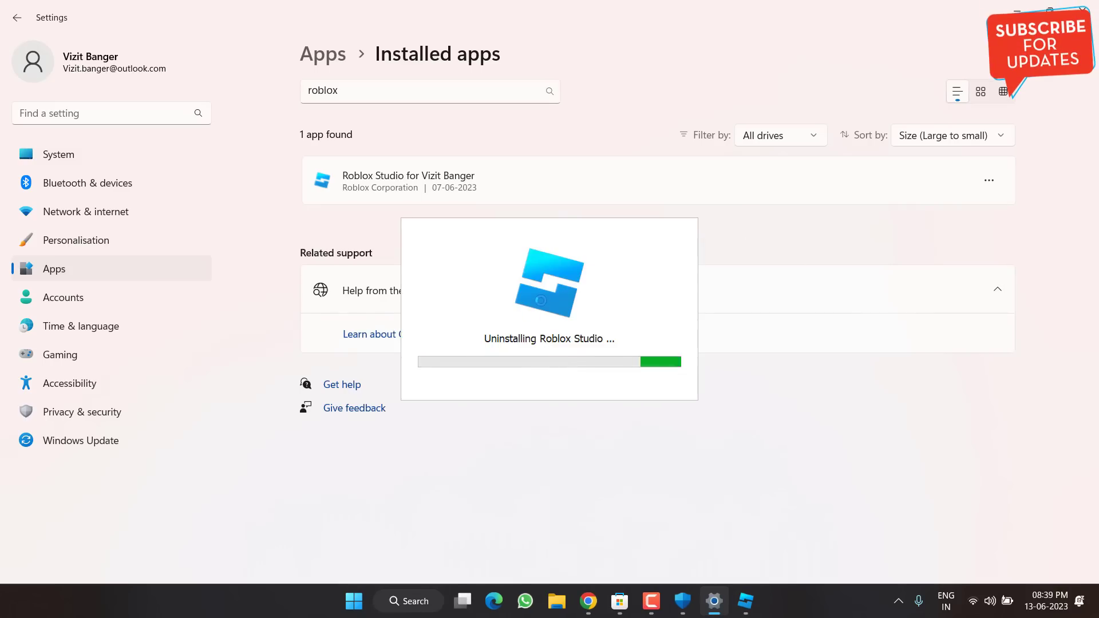
{"action": "left_click", "coordinate": [589, 346]}
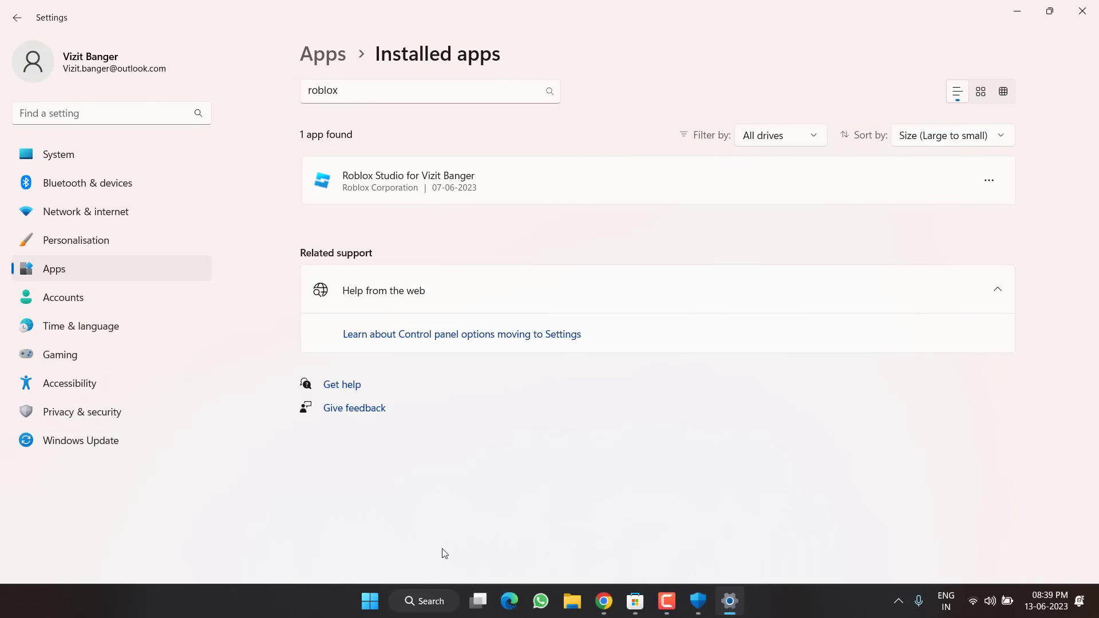
{"action": "left_click", "coordinate": [1065, 6]}
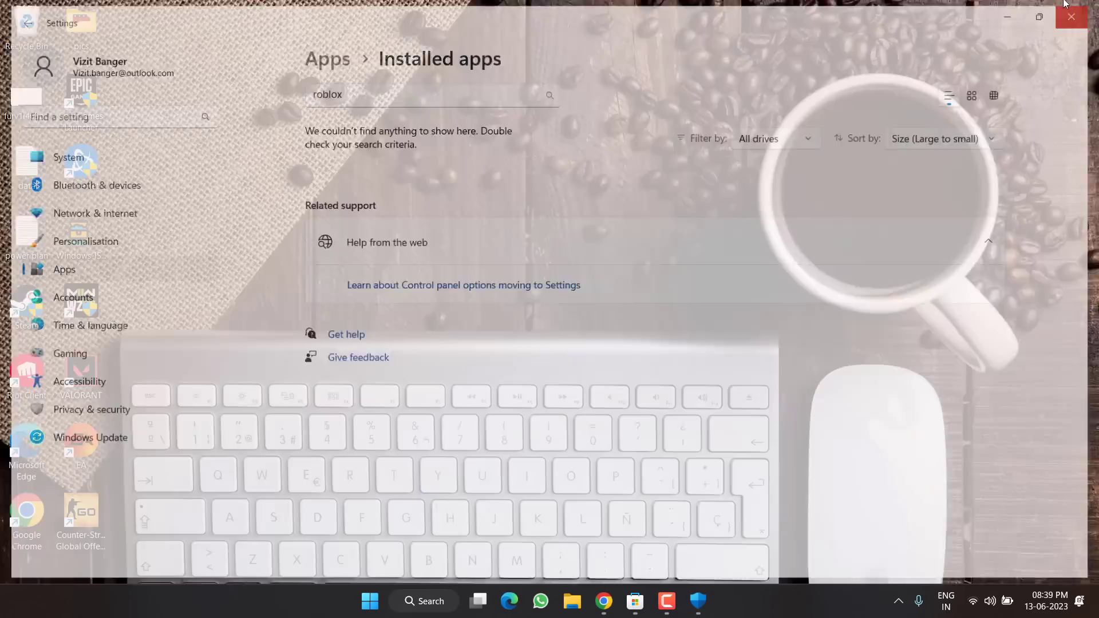
Search Microsoft Store for roblox, install Roblox, and minimize the Store.
{"action": "left_click", "coordinate": [654, 601]}
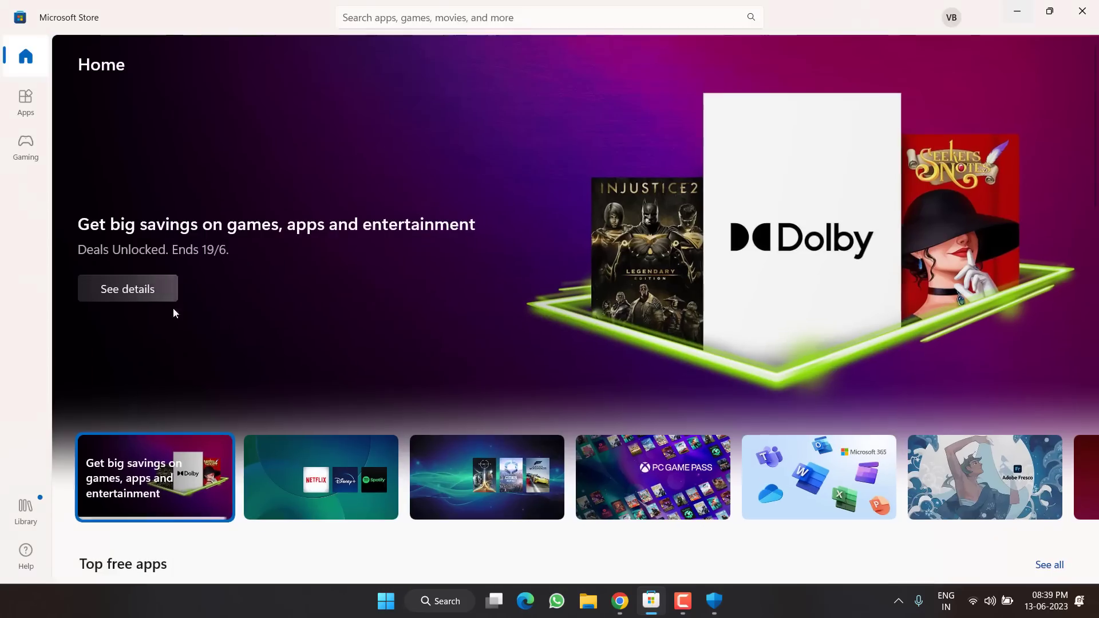
{"action": "left_click", "coordinate": [447, 14]}
{"action": "type", "text": "ro"}
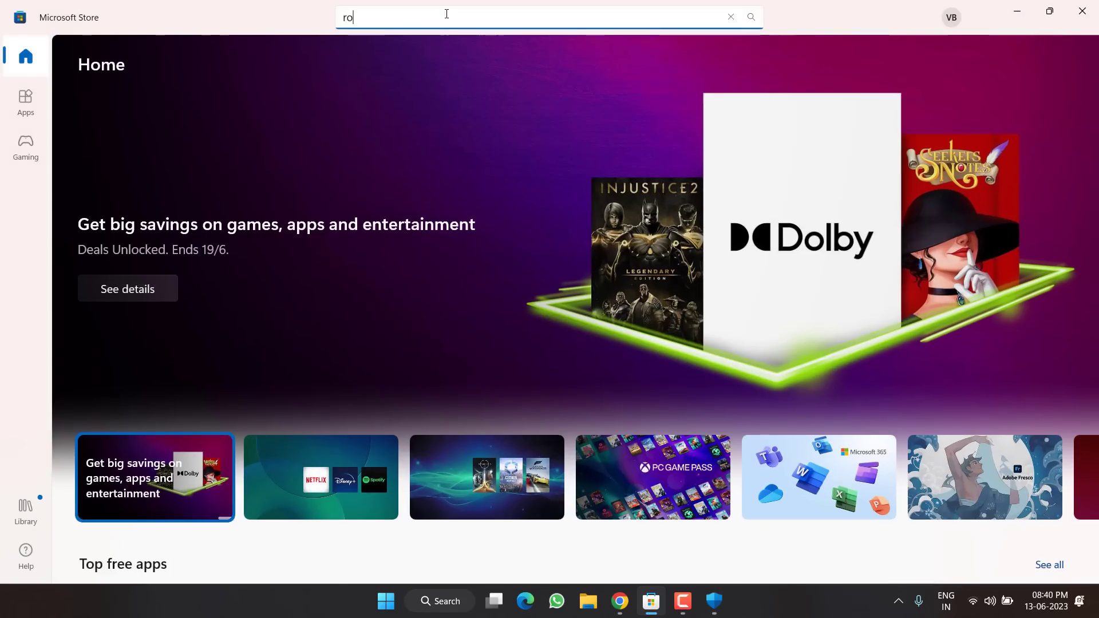
{"action": "type", "text": "blox"}
{"action": "left_click", "coordinate": [407, 60]}
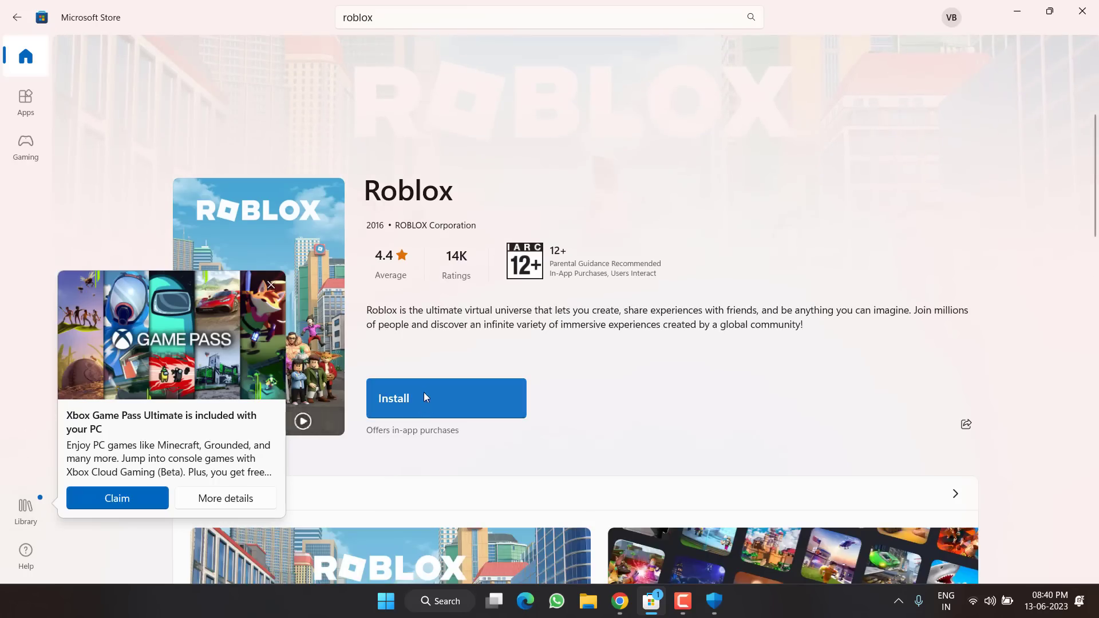
{"action": "left_click", "coordinate": [403, 403]}
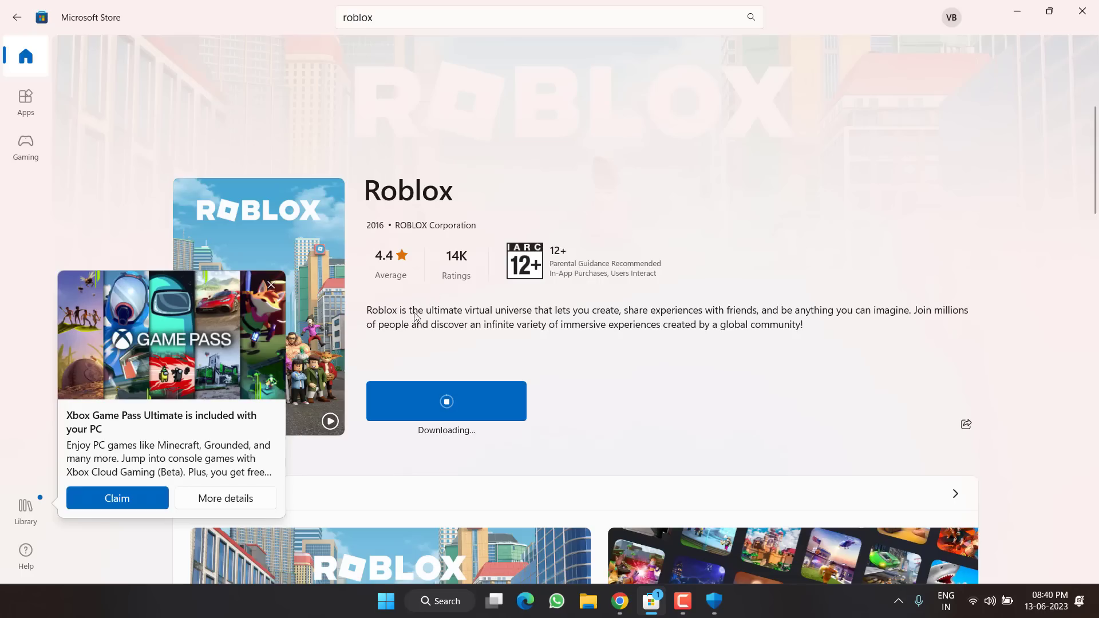
{"action": "left_click", "coordinate": [1020, 11]}
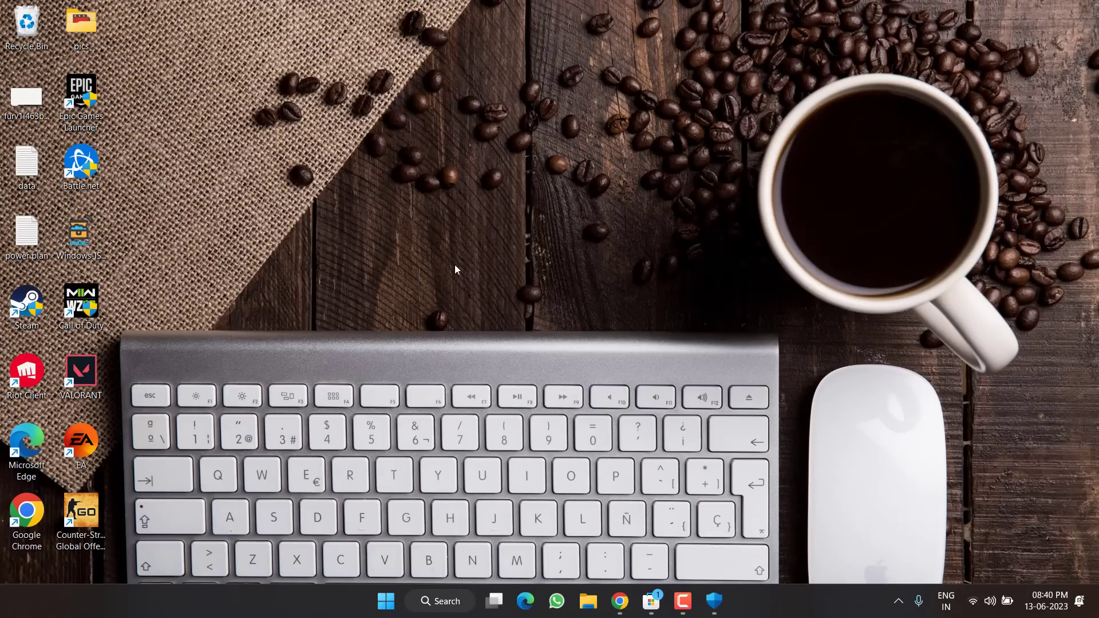
Run %localappdata% from the Run dialog to open the AppData Local folder.
{"action": "right_click", "coordinate": [385, 601]}
{"action": "left_click", "coordinate": [341, 527]}
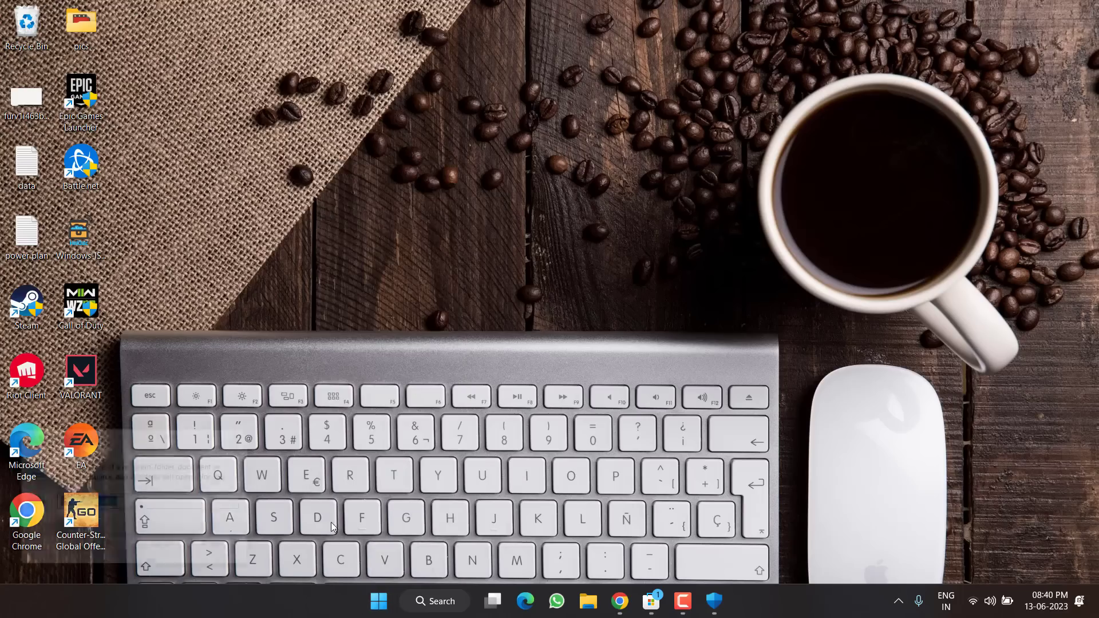
{"action": "key", "text": "ctrl+v"}
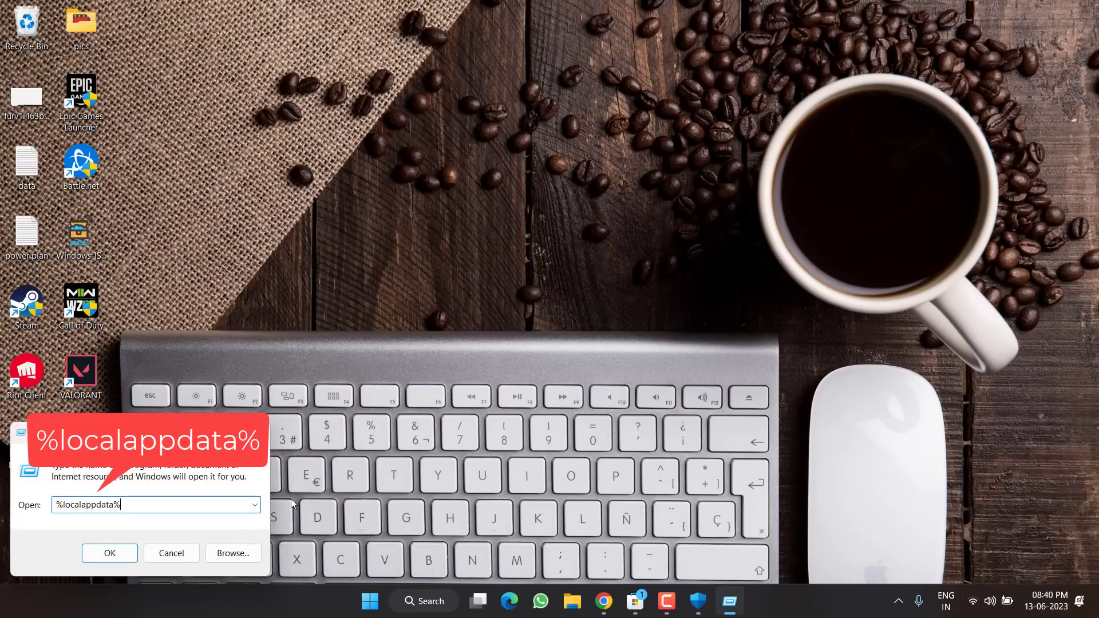
{"action": "key", "text": "Return"}
Delete all contents of AppData\Local\Roblox, then close File Explorer.
{"action": "left_click", "coordinate": [470, 293]}
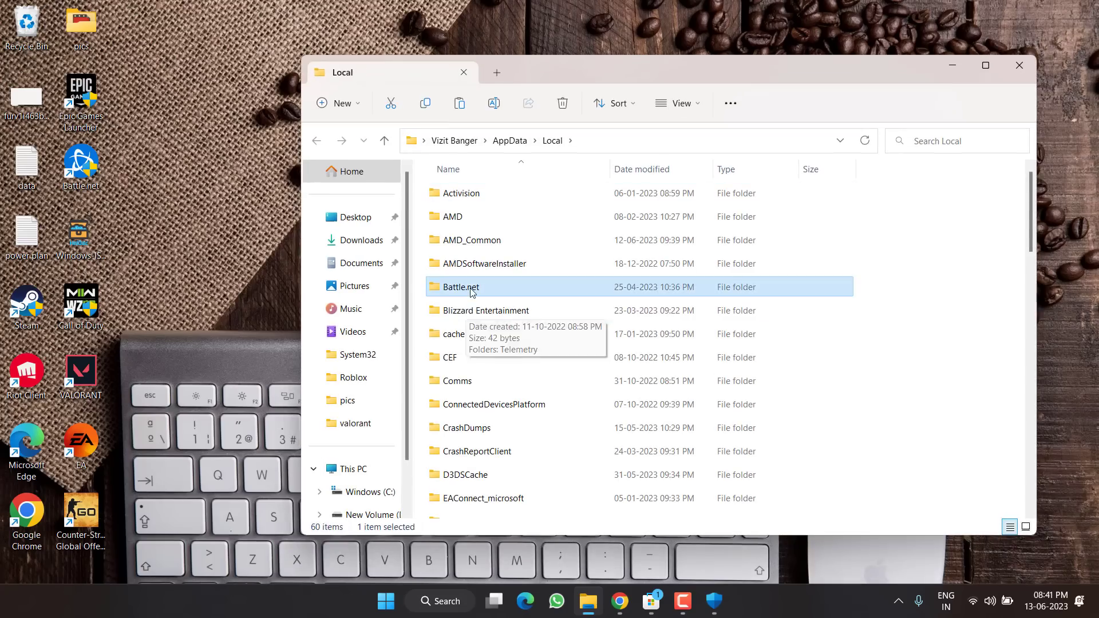
{"action": "key", "text": "r"}
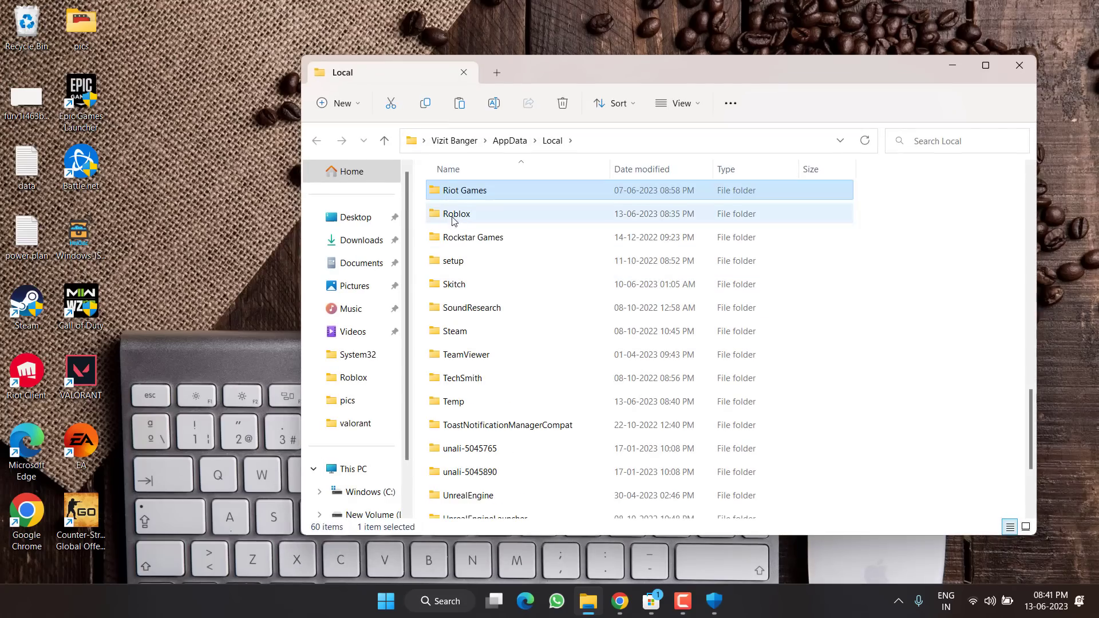
{"action": "double_click", "coordinate": [453, 221]}
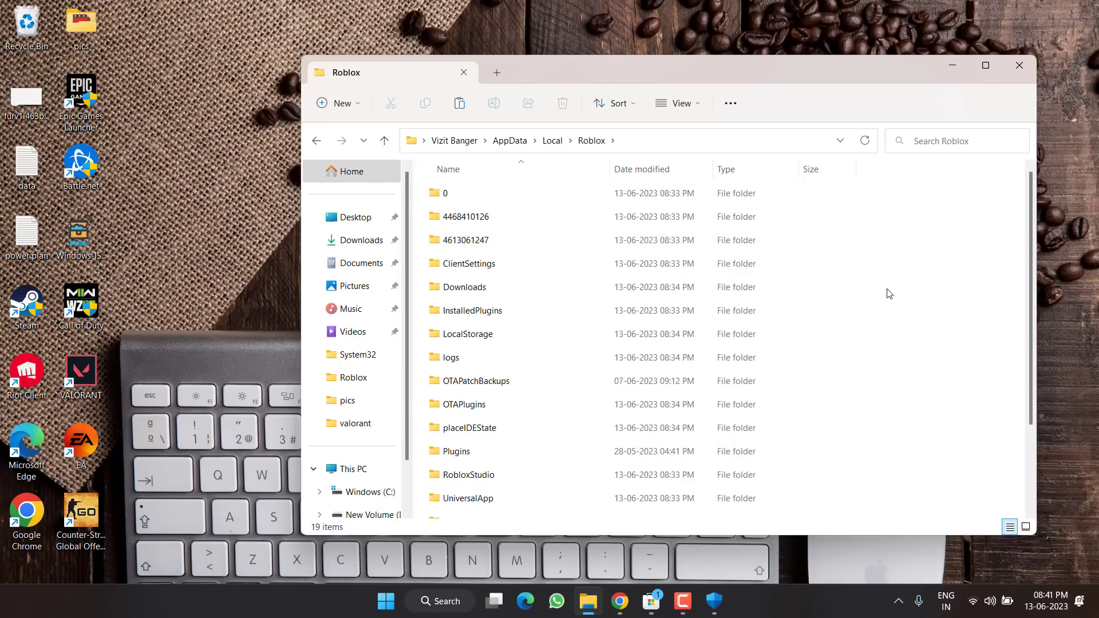
{"action": "key", "text": "ctrl+a"}
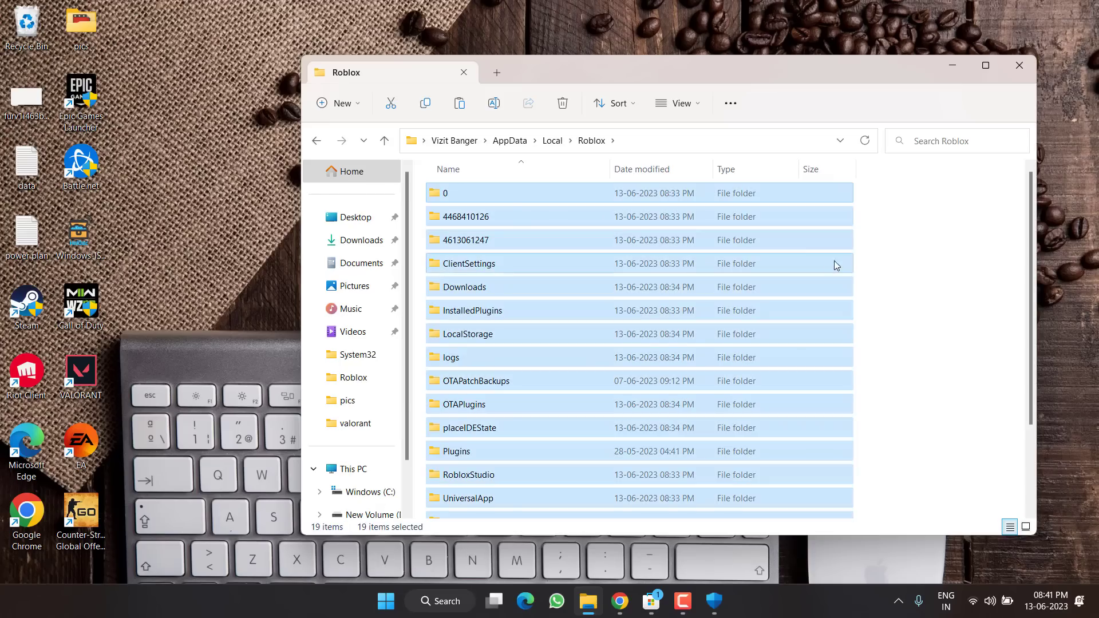
{"action": "right_click", "coordinate": [526, 219]}
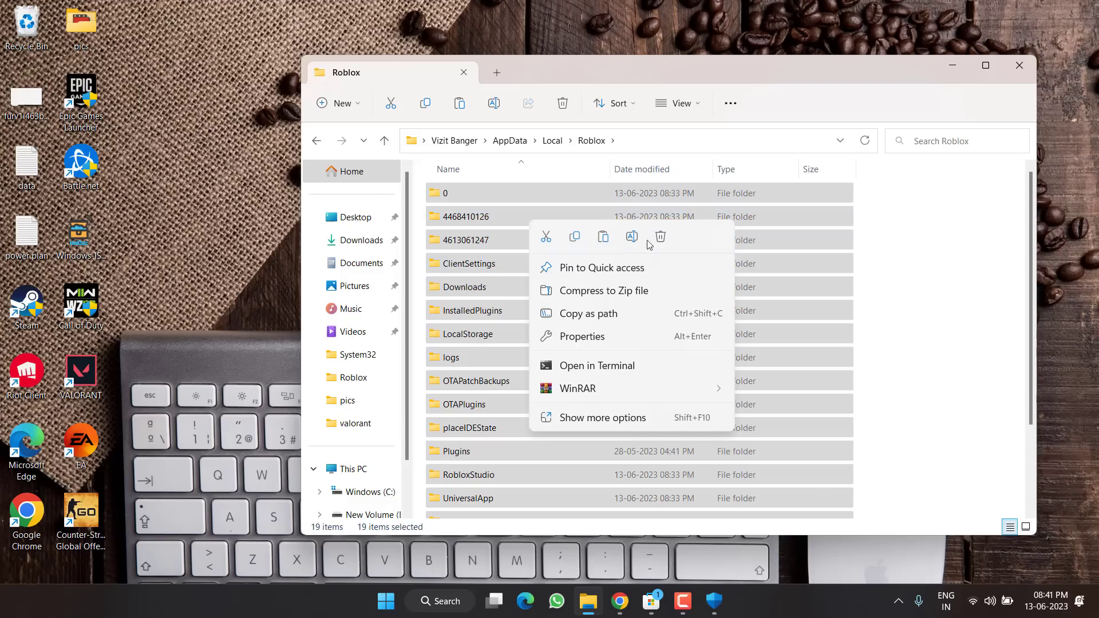
{"action": "left_click", "coordinate": [656, 236]}
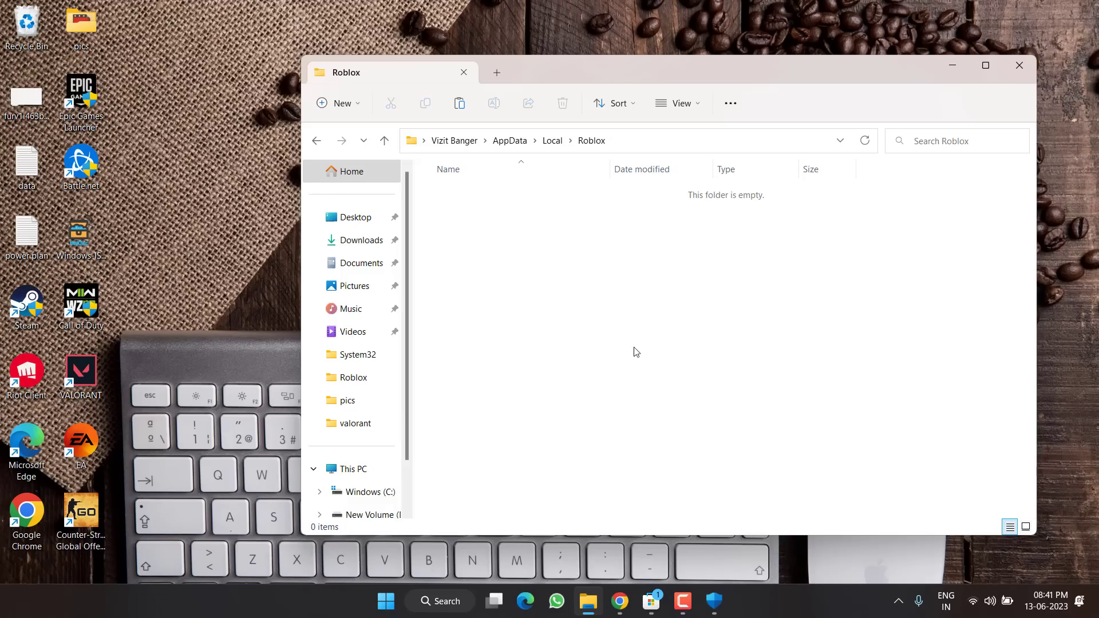
{"action": "left_click", "coordinate": [1019, 65]}
Download and save RobloxPlayerLauncher.exe from the Roblox Download page, run it, and minimize Chrome.
{"action": "left_click", "coordinate": [615, 605]}
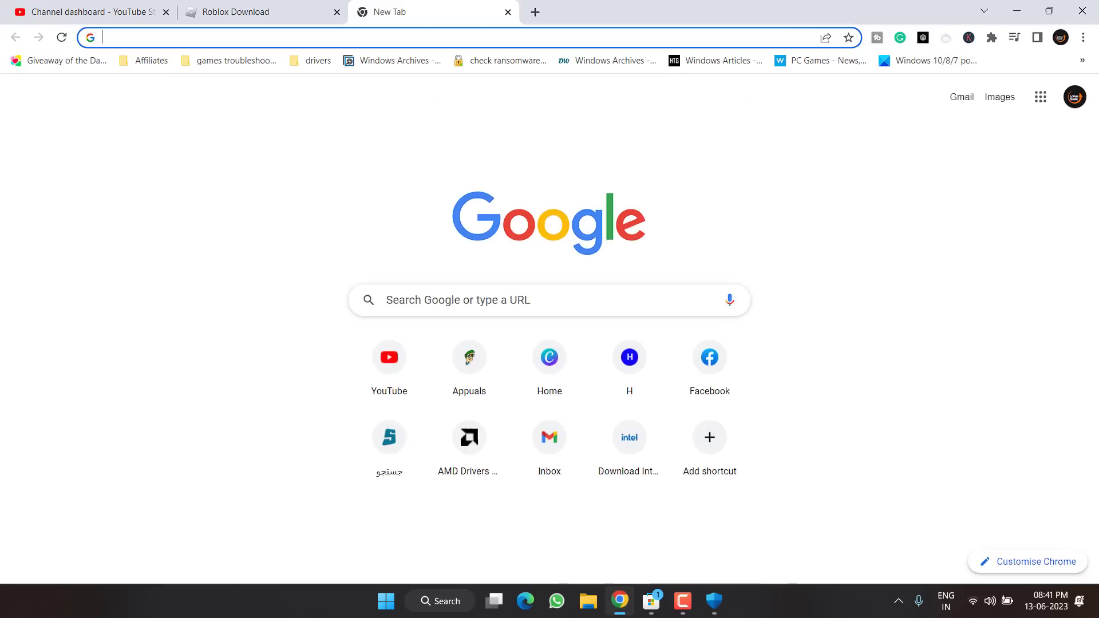
{"action": "left_click", "coordinate": [233, 12]}
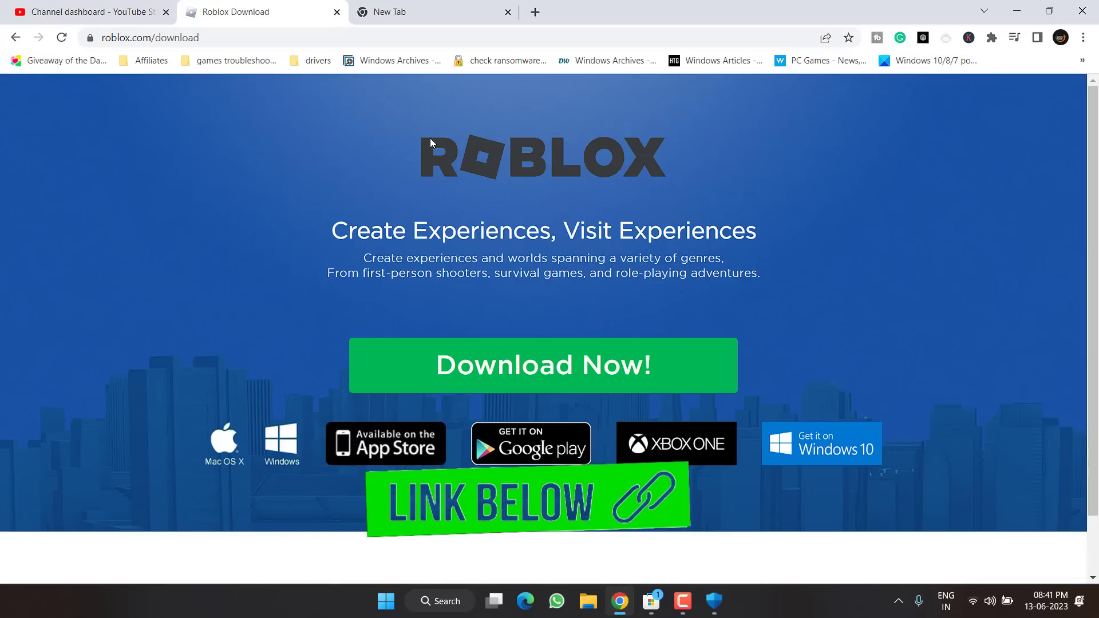
{"action": "left_click", "coordinate": [556, 372]}
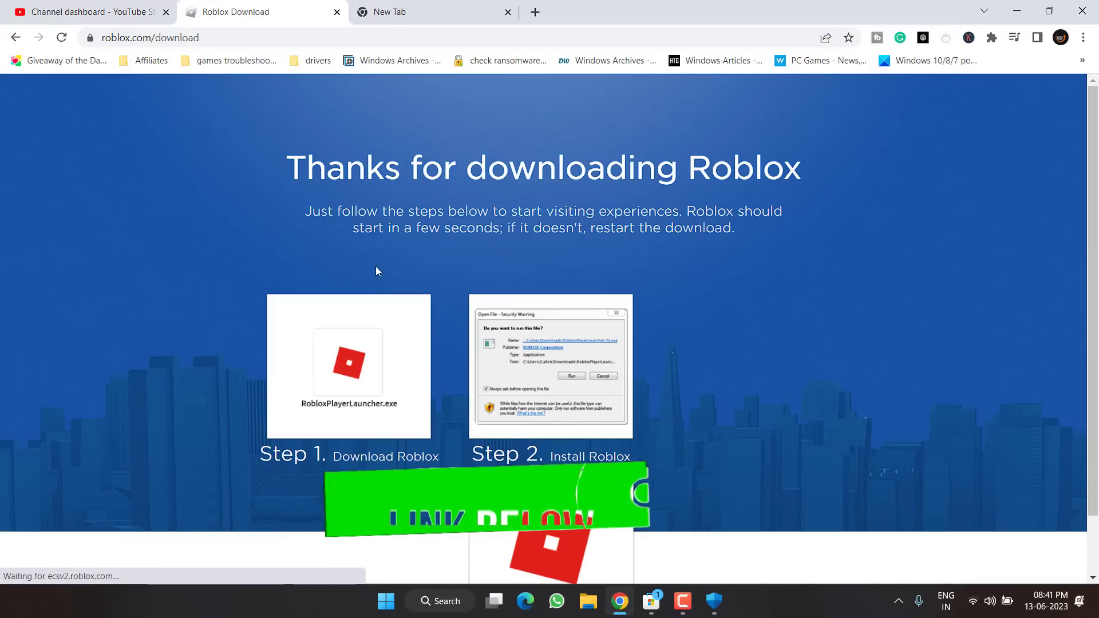
{"action": "scroll", "coordinate": [86, 219], "scroll_direction": "up", "scroll_amount": 3}
{"action": "scroll", "coordinate": [64, 129], "scroll_direction": "up", "scroll_amount": 2}
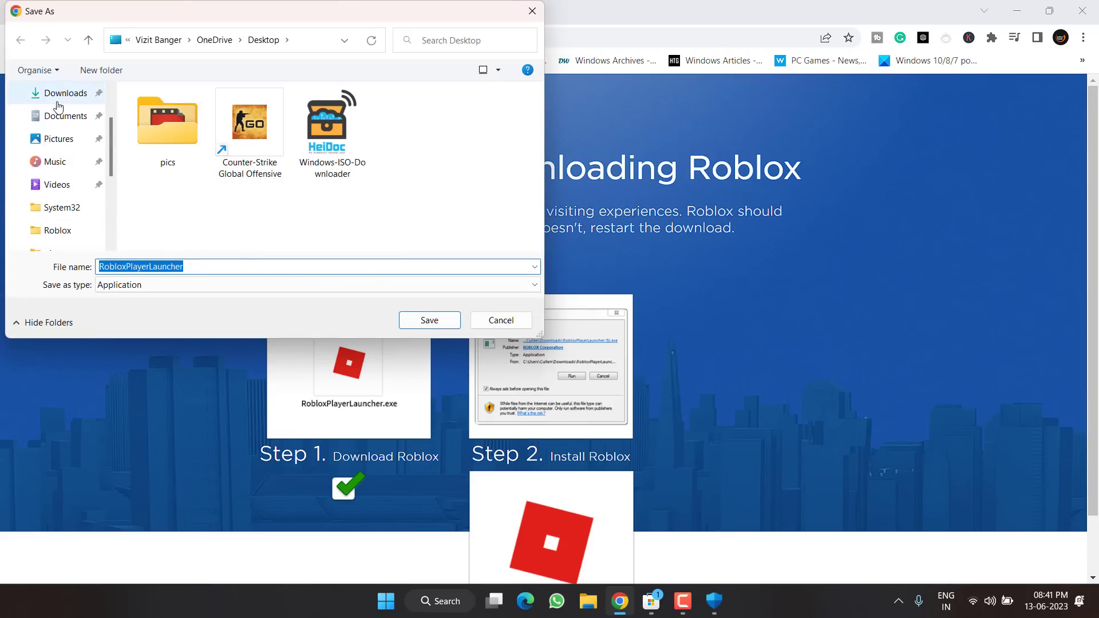
{"action": "scroll", "coordinate": [69, 146], "scroll_direction": "up", "scroll_amount": 2}
{"action": "left_click", "coordinate": [449, 320]}
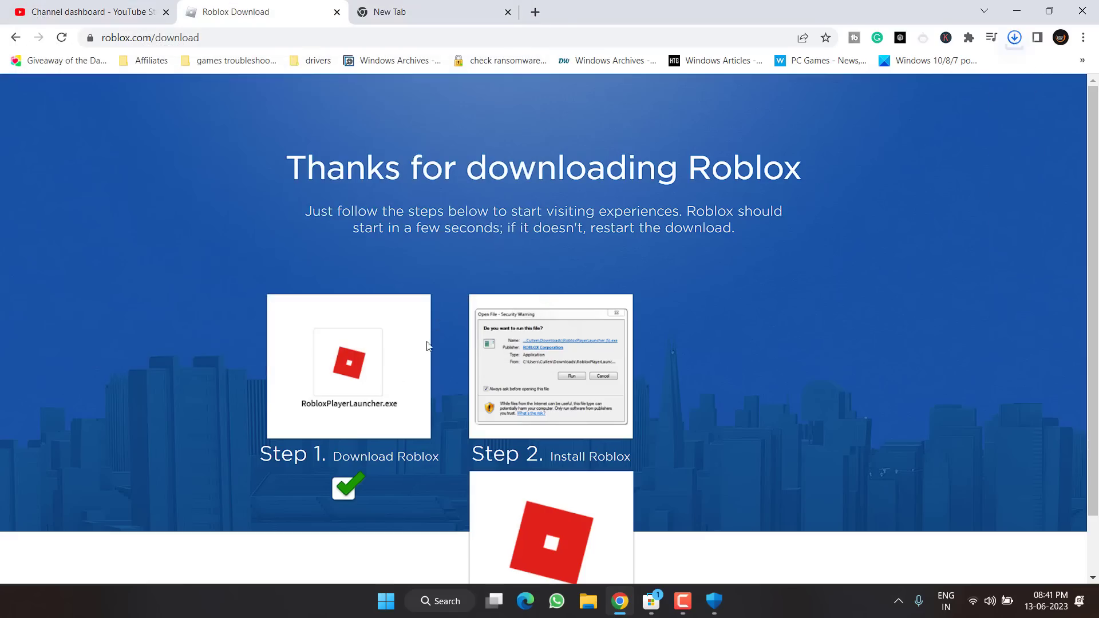
{"action": "left_click", "coordinate": [1016, 39]}
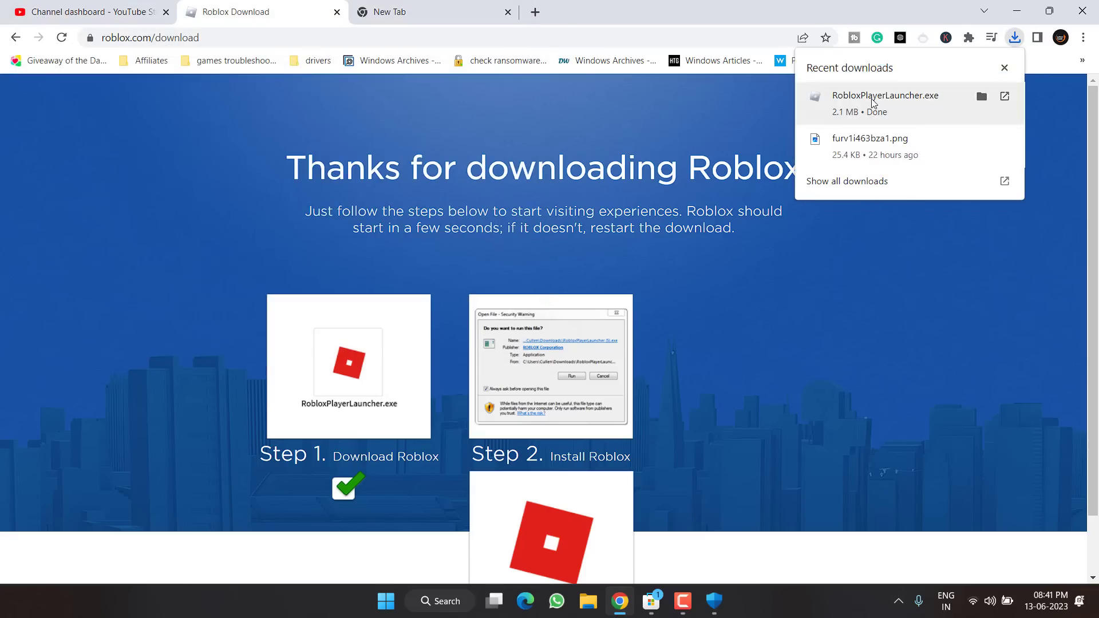
{"action": "left_click", "coordinate": [873, 98]}
{"action": "left_click", "coordinate": [1016, 11]}
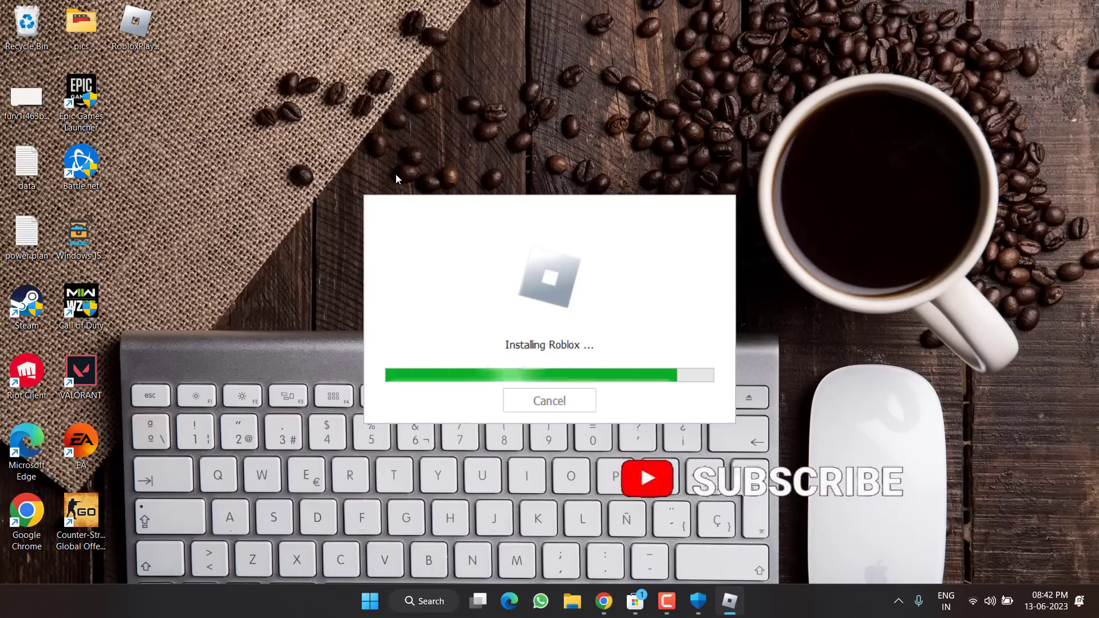
Dismiss the Roblox installation success dialog with OK once the progress bar completes.
{"action": "left_click", "coordinate": [528, 398]}
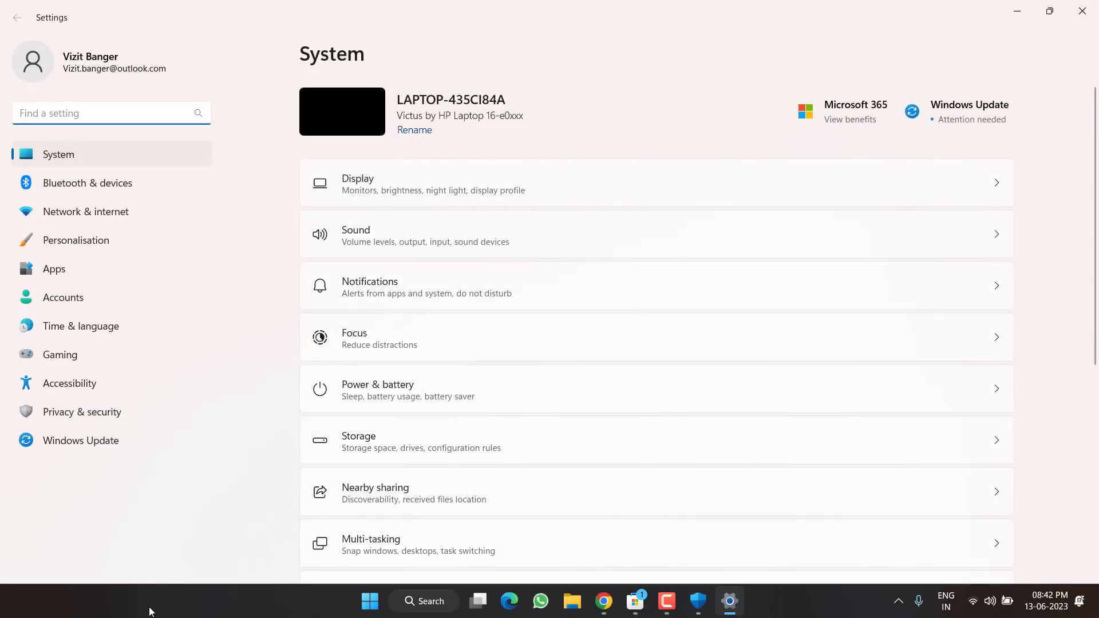
{"action": "scroll", "coordinate": [593, 172], "scroll_direction": "down", "scroll_amount": 3}
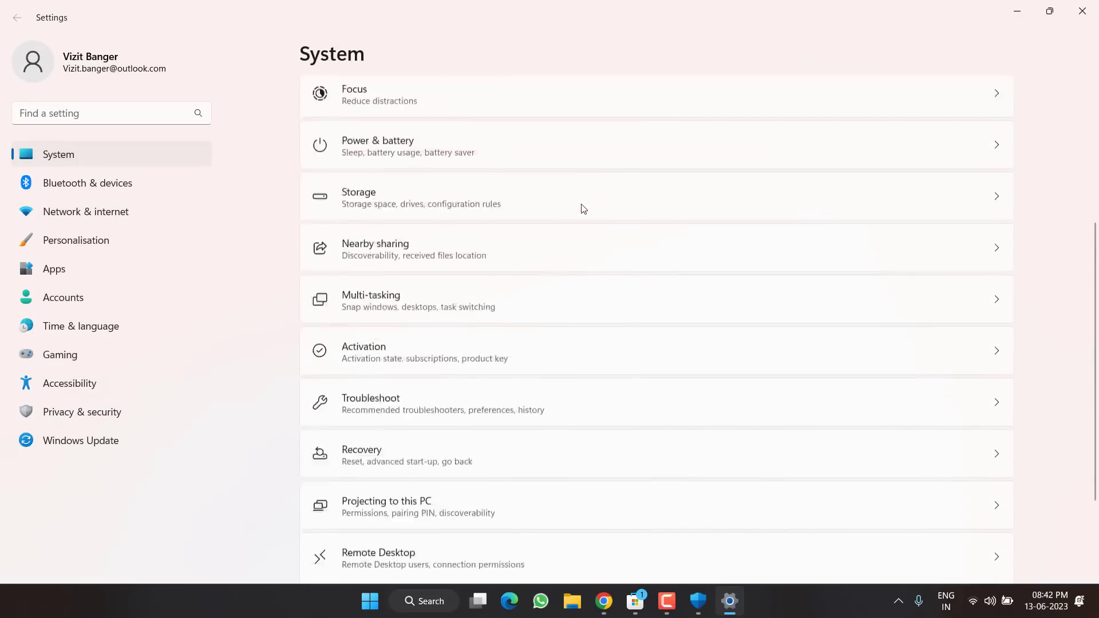
{"action": "scroll", "coordinate": [580, 215], "scroll_direction": "down", "scroll_amount": 2}
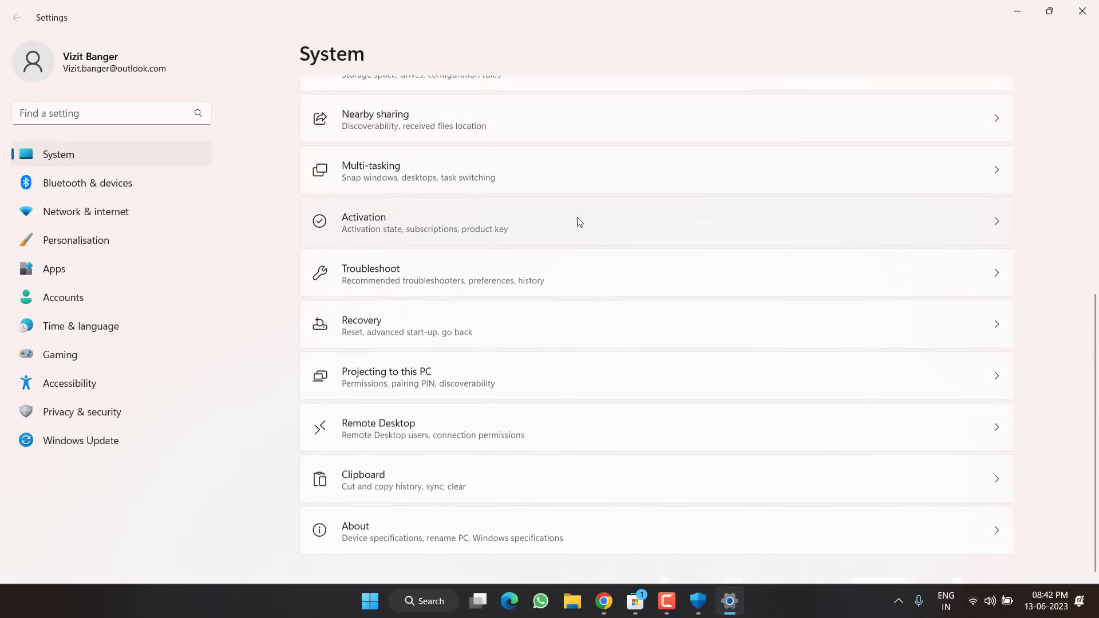
Go to System > Recovery in Settings.
{"action": "left_click", "coordinate": [456, 340]}
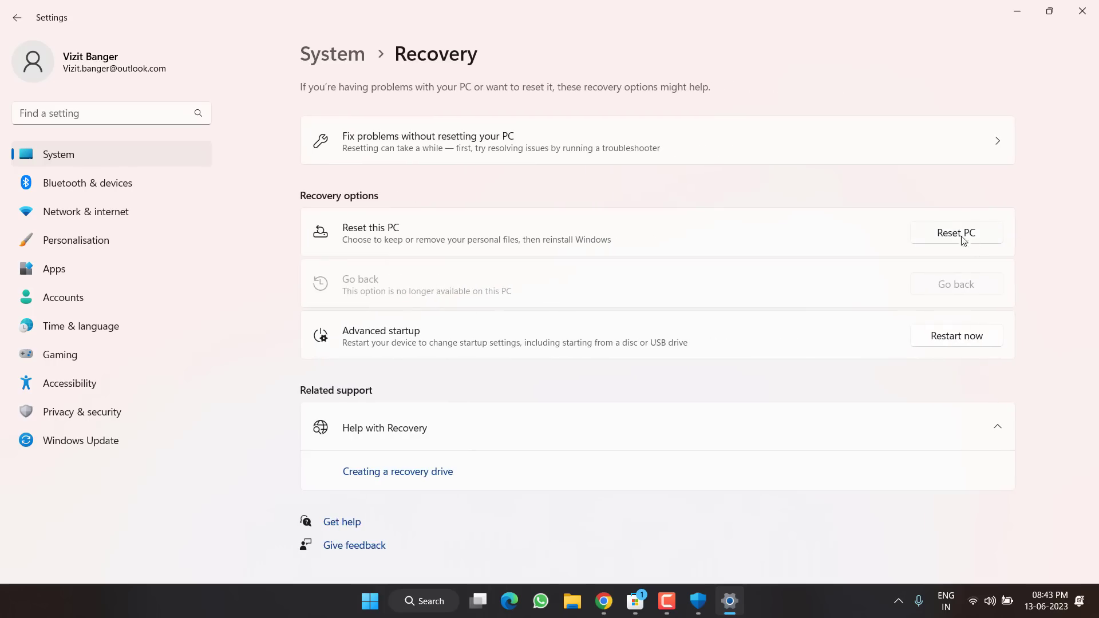
Configure Reset this PC with Keep my files and Local reinstall, then bring back the Roblox download page.
{"action": "left_click", "coordinate": [949, 235]}
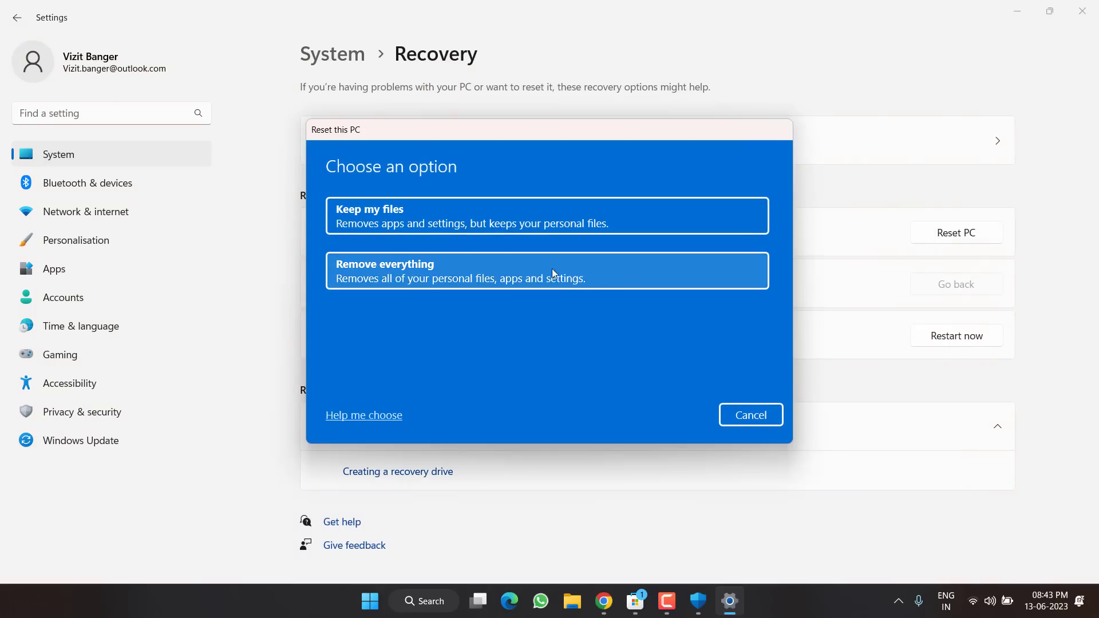
{"action": "left_click", "coordinate": [397, 225]}
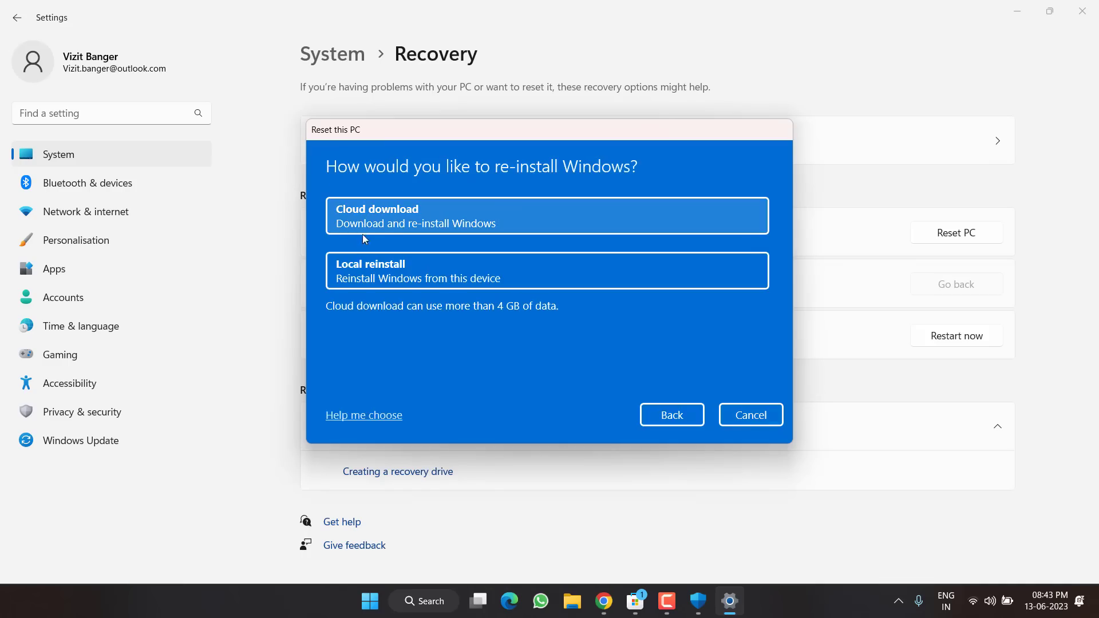
{"action": "left_click", "coordinate": [433, 274]}
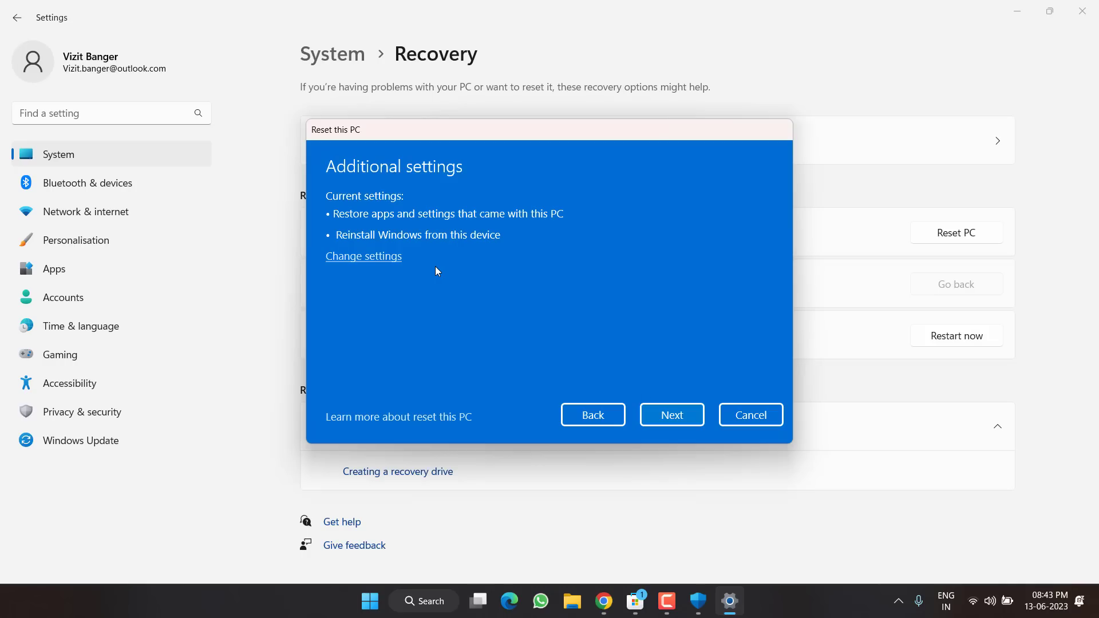
{"action": "left_click", "coordinate": [694, 415]}
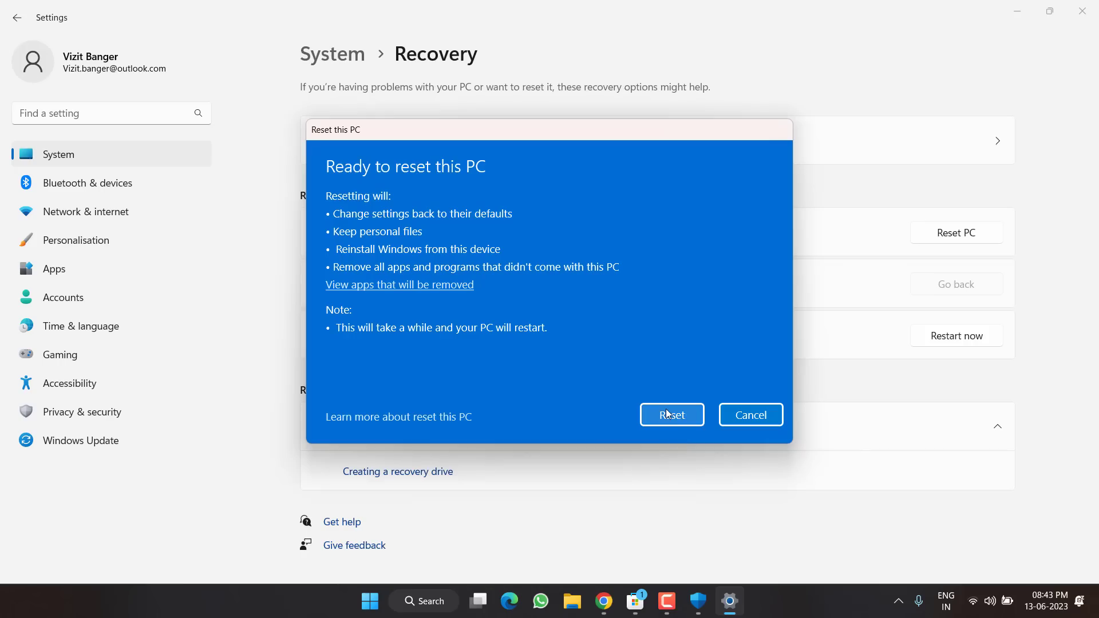
{"action": "left_click", "coordinate": [604, 602]}
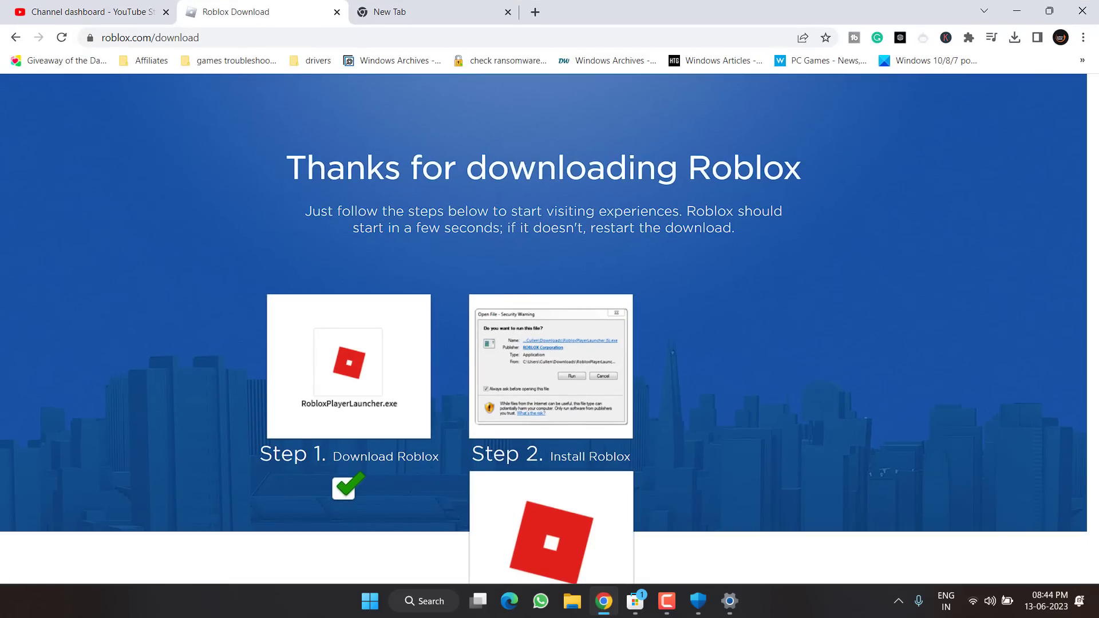
Minimise Chrome to bring the Reset this PC confirmation back on screen.
{"action": "left_click", "coordinate": [1015, 11]}
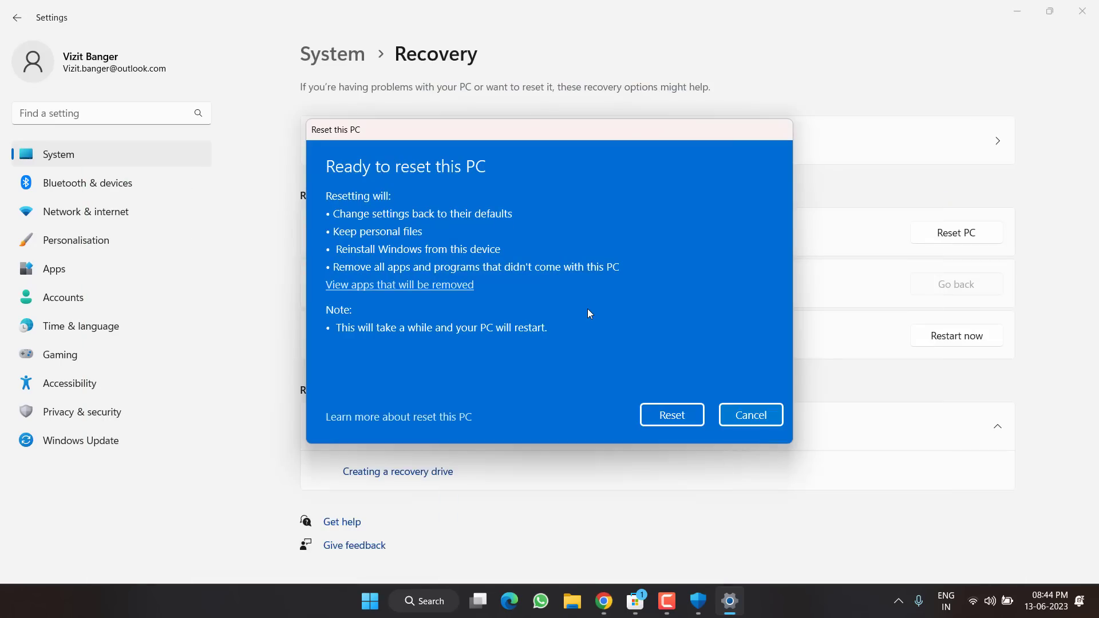